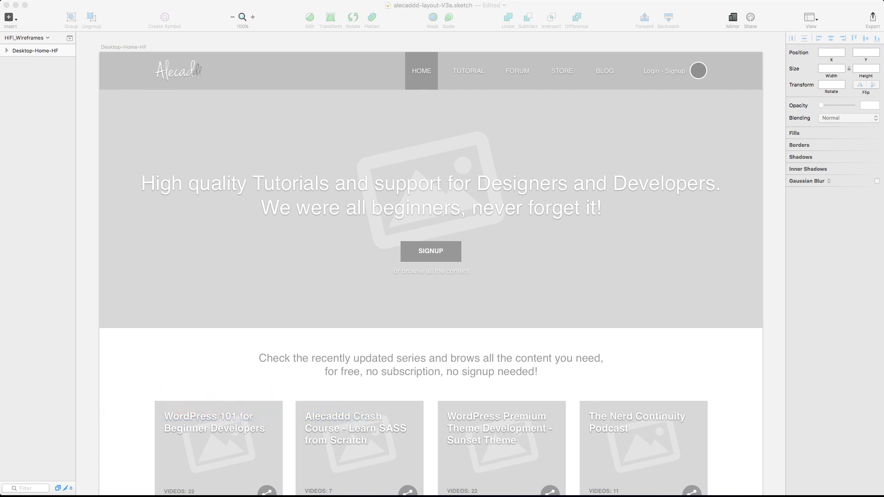
Step: Add a page named 'Style Guide' and move it to the top of the page list
{"action": "left_click", "coordinate": [70, 38]}
{"action": "left_click", "coordinate": [69, 38]}
{"action": "type", "text": "Style Guide"}
{"action": "key", "text": "Return"}
{"action": "left_click_drag", "start_coordinate": [30, 75], "coordinate": [29, 51]}
Step: Create a Desktop preset artboard and set its width to 1440
{"action": "key", "text": "a"}
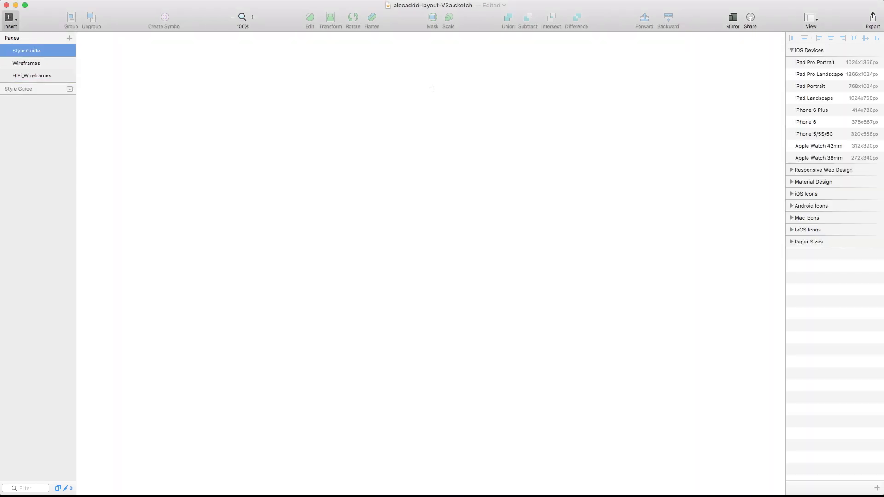
{"action": "left_click", "coordinate": [791, 169]}
{"action": "left_click", "coordinate": [806, 182]}
{"action": "double_click", "coordinate": [832, 68]}
{"action": "type", "text": "1440"}
{"action": "key", "text": "Return"}
Step: Rename the artboard 'Style Guide'
{"action": "double_click", "coordinate": [28, 101]}
{"action": "type", "text": "Style Guide"}
{"action": "key", "text": "Return"}
{"action": "left_click", "coordinate": [438, 60]}
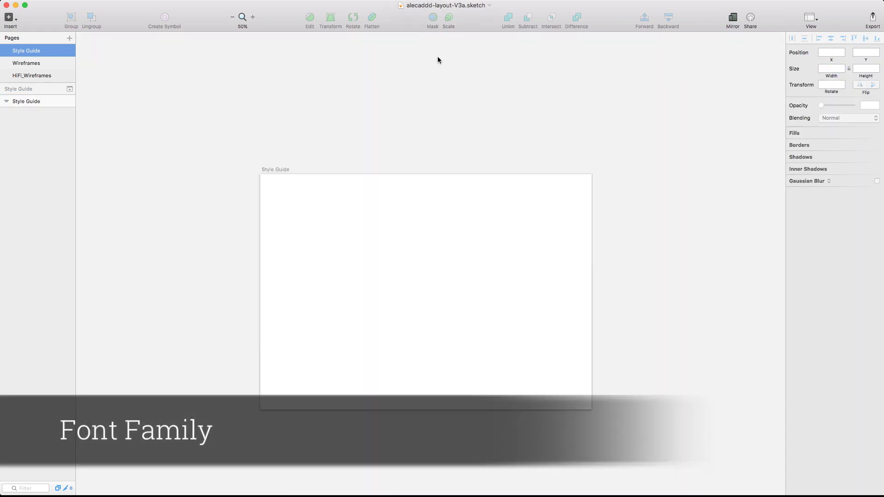
{"action": "key", "text": "super+minus"}
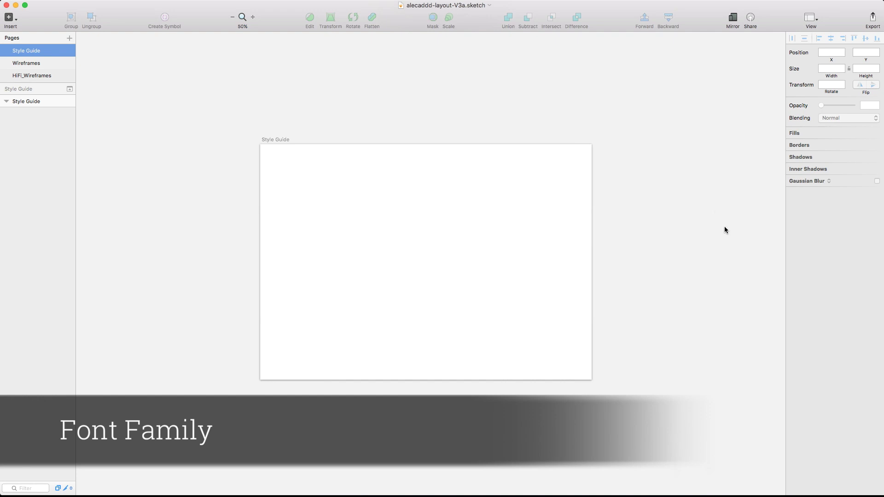
Step: Draw a rectangle over the artboard's right half with fill #252525
{"action": "left_click", "coordinate": [527, 252]}
{"action": "key", "text": "r"}
{"action": "left_click_drag", "start_coordinate": [592, 144], "coordinate": [426, 380]}
{"action": "left_click", "coordinate": [805, 181]}
{"action": "left_click", "coordinate": [803, 300]}
{"action": "type", "text": "252525"}
{"action": "key", "text": "Return"}
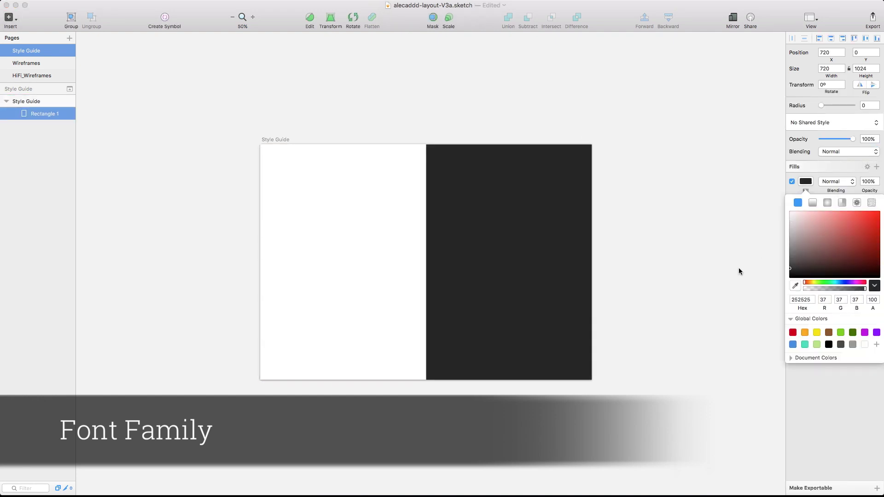
{"action": "key", "text": "Escape"}
{"action": "key", "text": "super+1"}
Step: Rename the rectangle layer 'darkBg' and lock it
{"action": "double_click", "coordinate": [51, 114]}
{"action": "type", "text": "darkBg"}
{"action": "key", "text": "Return"}
{"action": "right_click", "coordinate": [53, 111]}
{"action": "left_click", "coordinate": [69, 252]}
Step: Add a 'Heading 1' text layer on the white half of the artboard
{"action": "left_click", "coordinate": [145, 113]}
{"action": "type", "text": "Heading 1"}
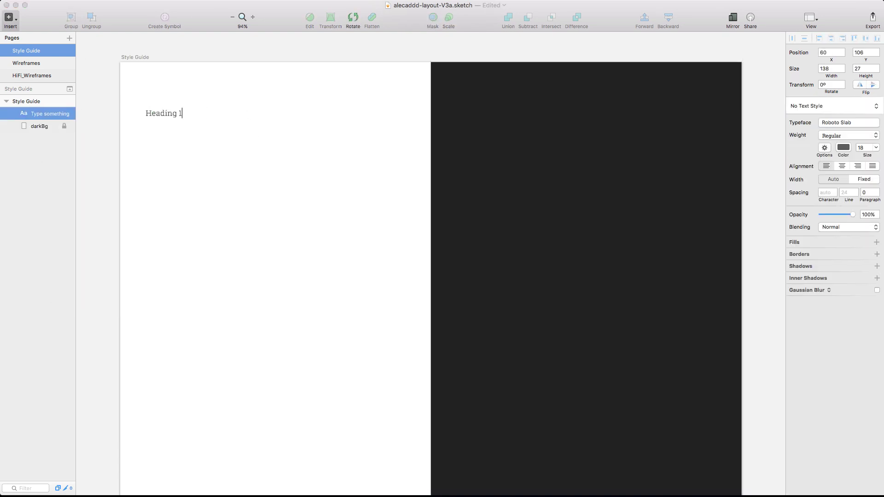
{"action": "key", "text": "Escape"}
{"action": "left_click_drag", "start_coordinate": [145, 113], "coordinate": [140, 96]}
Step: Style Heading 1 as Roboto Slab Bold at size 72 in the top-left corner
{"action": "left_click", "coordinate": [848, 150]}
{"action": "left_click", "coordinate": [823, 125]}
{"action": "left_click", "coordinate": [823, 135]}
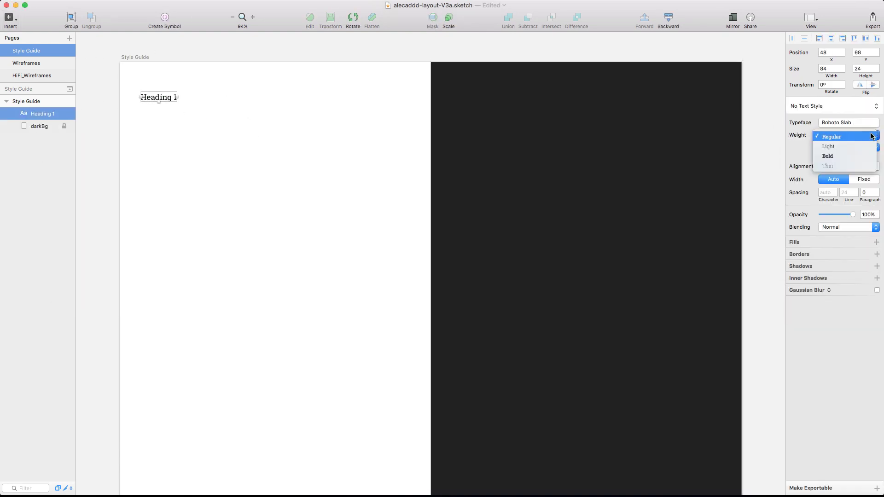
{"action": "left_click", "coordinate": [826, 158]}
{"action": "left_click", "coordinate": [876, 147]}
{"action": "left_click", "coordinate": [867, 257]}
{"action": "left_click_drag", "start_coordinate": [204, 114], "coordinate": [192, 85]}
{"action": "key", "text": "shift+Right"}
{"action": "key", "text": "shift+Right"}
{"action": "key", "text": "shift+Down"}
{"action": "key", "text": "shift+Down"}
Step: Duplicate the heading below as 'Heading 2' at size 60
{"action": "key", "text": "super+d"}
{"action": "key", "text": "shift+Down"}
{"action": "key", "text": "shift+Down"}
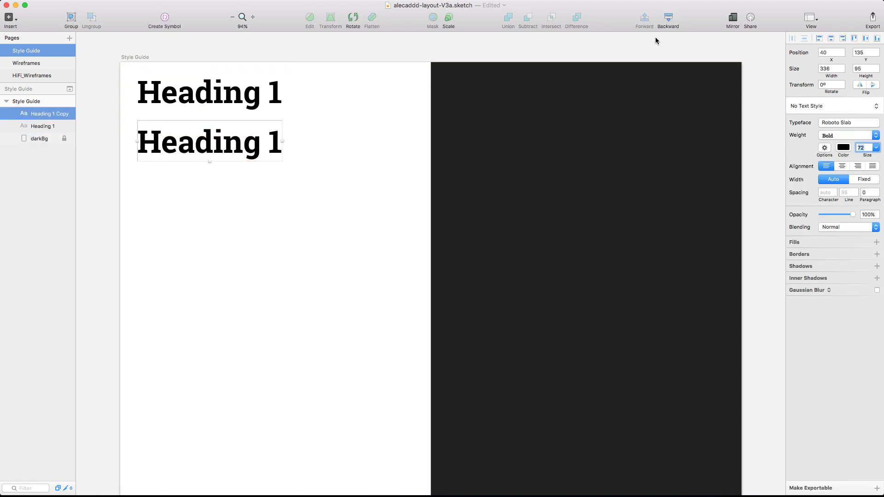
{"action": "left_click", "coordinate": [876, 148]}
{"action": "left_click", "coordinate": [868, 249]}
{"action": "double_click", "coordinate": [275, 140]}
{"action": "type", "text": "2"}
{"action": "key", "text": "Escape"}
{"action": "left_click", "coordinate": [875, 147]}
{"action": "left_click", "coordinate": [868, 248]}
{"action": "type", "text": "60"}
{"action": "key", "text": "Return"}
{"action": "key", "text": "super+d"}
Step: Make smaller duplicates 'Heading 3' and 'Heading 4' (size 40) below
{"action": "left_click", "coordinate": [222, 132], "text": "shift"}
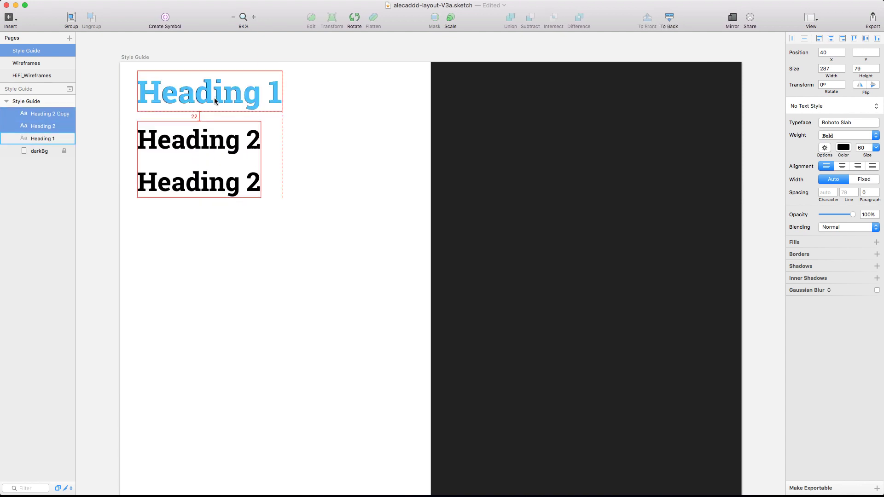
{"action": "double_click", "coordinate": [253, 182]}
{"action": "type", "text": "3"}
{"action": "key", "text": "Escape"}
{"action": "key", "text": "super+alt+minus"}
{"action": "key", "text": "super+alt+minus"}
{"action": "key", "text": "super+alt+minus"}
{"action": "key", "text": "super+alt+minus"}
{"action": "key", "text": "super+alt+minus"}
{"action": "key", "text": "super+alt+minus"}
{"action": "key", "text": "super+alt+minus"}
{"action": "key", "text": "super+alt+minus"}
{"action": "key", "text": "super+alt+minus"}
{"action": "key", "text": "super+alt+minus"}
{"action": "left_click_drag", "start_coordinate": [239, 185], "coordinate": [239, 222]}
{"action": "double_click", "coordinate": [236, 221]}
{"action": "type", "text": "4"}
{"action": "key", "text": "Escape"}
{"action": "key", "text": "super+alt+minus"}
{"action": "key", "text": "super+alt+minus"}
{"action": "key", "text": "super+alt+minus"}
{"action": "key", "text": "super+alt+minus"}
{"action": "key", "text": "super+alt+minus"}
{"action": "key", "text": "super+alt+minus"}
{"action": "key", "text": "super+alt+minus"}
{"action": "key", "text": "super+alt+minus"}
{"action": "key", "text": "super+alt+minus"}
{"action": "key", "text": "super+alt+minus"}
Step: Make smaller duplicates 'Heading 5' (size 30) and 'Heading 6' below
{"action": "key", "text": "super+d"}
{"action": "double_click", "coordinate": [214, 253]}
{"action": "type", "text": "5"}
{"action": "key", "text": "Escape"}
{"action": "key", "text": "super+alt+minus"}
{"action": "key", "text": "super+alt+minus"}
{"action": "key", "text": "super+alt+minus"}
{"action": "key", "text": "super+alt+minus"}
{"action": "key", "text": "super+alt+minus"}
{"action": "key", "text": "super+alt+minus"}
{"action": "key", "text": "super+alt+minus"}
{"action": "key", "text": "super+alt+minus"}
{"action": "key", "text": "super+alt+minus"}
{"action": "key", "text": "super+alt+minus"}
{"action": "left_click_drag", "start_coordinate": [171, 254], "coordinate": [172, 282]}
{"action": "left_click", "coordinate": [194, 153]}
{"action": "left_click", "coordinate": [168, 282]}
{"action": "double_click", "coordinate": [195, 282]}
{"action": "type", "text": "6"}
{"action": "key", "text": "Escape"}
{"action": "key", "text": "super+alt+minus"}
{"action": "key", "text": "super+alt+minus"}
{"action": "key", "text": "super+alt+minus"}
{"action": "key", "text": "super+alt+minus"}
{"action": "key", "text": "super+alt+minus"}
{"action": "key", "text": "super+alt+minus"}
{"action": "key", "text": "super+alt+minus"}
{"action": "key", "text": "super+alt+minus"}
{"action": "key", "text": "super+alt+minus"}
{"action": "key", "text": "super+alt+minus"}
Step: Rename the artboard 'Font Family'
{"action": "left_click_drag", "start_coordinate": [255, 328], "coordinate": [127, 52]}
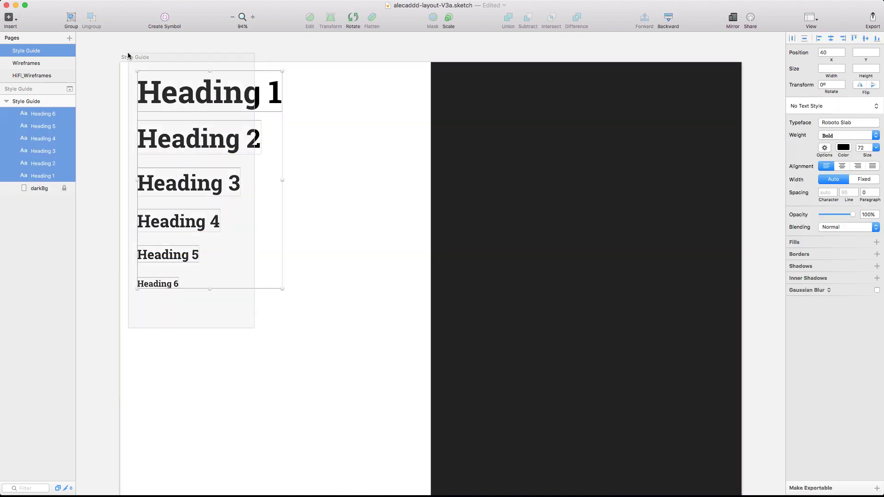
{"action": "left_click", "coordinate": [369, 163]}
{"action": "double_click", "coordinate": [35, 102]}
{"action": "type", "text": "Font Family"}
{"action": "key", "text": "Return"}
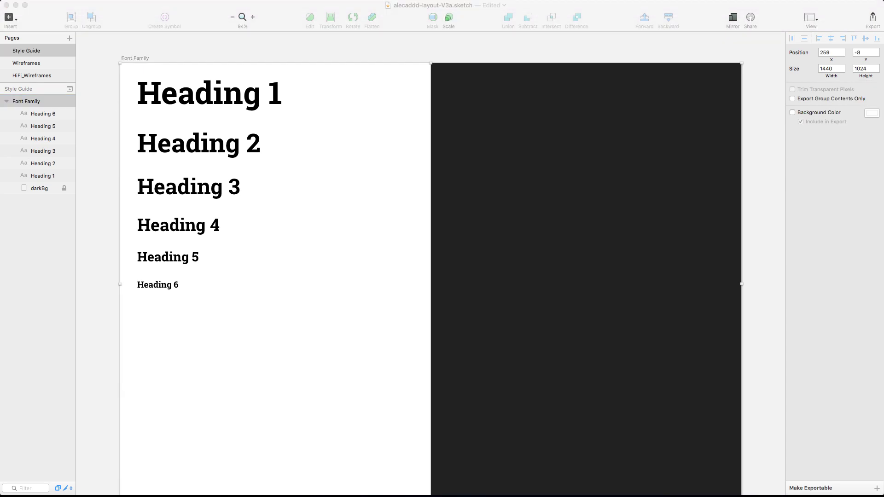
Step: Draw a text box below the headings and paste a lorem ipsum paragraph
{"action": "left_click", "coordinate": [179, 336]}
{"action": "key", "text": "t"}
{"action": "left_click_drag", "start_coordinate": [134, 308], "coordinate": [401, 385]}
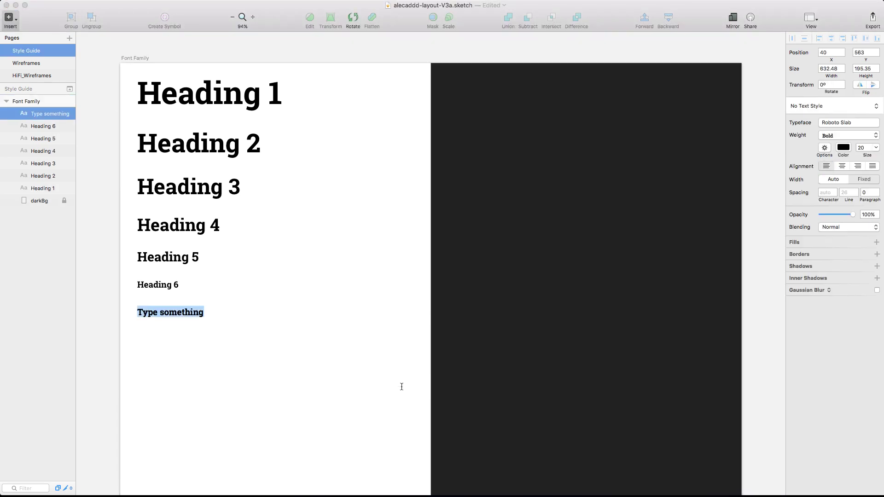
{"action": "type", "text": "Lorem ipsum dolor sit amet, consectetur adipiscing elit, sed do eiusmod tempor incididunt ut labore et dolore magna aliqua. Ut enim ad minim veniam, quis nostrud exercitation ullamco laboris nisi ut aliquip ex ea commodo consequat. Duis aute irure dolor in reprehenderit in voluptate velit esse cillum dolore eu fugiat nulla pariatur. Excepteur sint occaecat cupidatat non proident, sunt in culpa qui officia deserunt mollit anim id est laborum."}
Step: Set the paragraph to Light weight, character spacing 0.3 and line spacing 30
{"action": "left_click", "coordinate": [303, 335]}
{"action": "left_click", "coordinate": [848, 135]}
{"action": "left_click", "coordinate": [832, 115]}
{"action": "left_click", "coordinate": [847, 134]}
{"action": "left_click", "coordinate": [829, 146]}
{"action": "left_click", "coordinate": [827, 192]}
{"action": "type", "text": "0.3"}
{"action": "key", "text": "Tab"}
{"action": "type", "text": "30"}
{"action": "key", "text": "Return"}
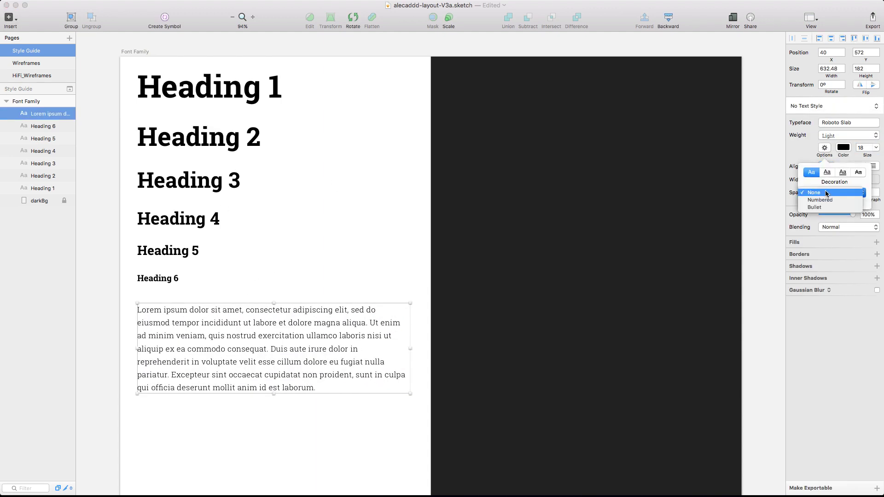
Step: Duplicate the paragraph, trim it after 'aliqua.' and make it Bold
{"action": "left_click", "coordinate": [312, 220]}
{"action": "scroll", "coordinate": [313, 222], "scroll_direction": "down", "scroll_amount": 3}
{"action": "left_click", "coordinate": [313, 222]}
{"action": "key", "text": "super+d"}
{"action": "double_click", "coordinate": [315, 389]}
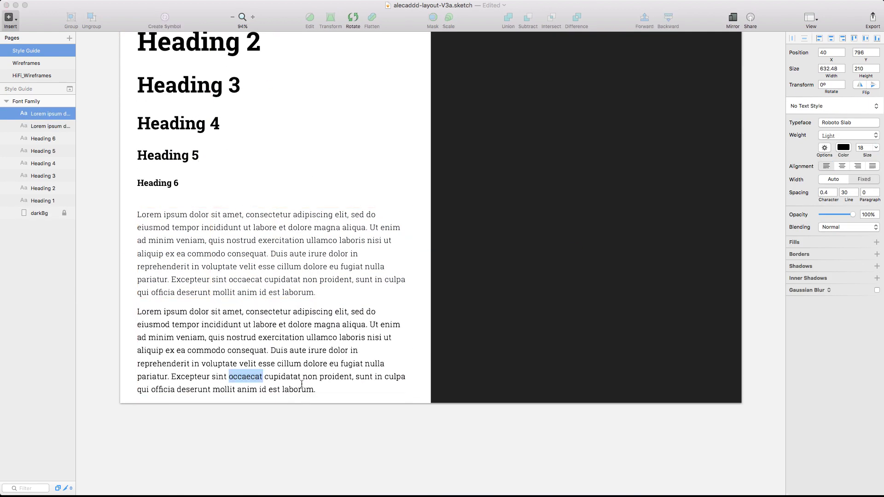
{"action": "left_click_drag", "start_coordinate": [315, 389], "coordinate": [368, 325]}
{"action": "key", "text": "BackSpace"}
{"action": "key", "text": "Escape"}
{"action": "left_click", "coordinate": [849, 135]}
{"action": "left_click", "coordinate": [827, 156]}
Step: Duplicate the short paragraph below and try Thin, Light and Bold weights on the copy
{"action": "key", "text": "super+d"}
{"action": "left_click", "coordinate": [848, 135]}
{"action": "left_click", "coordinate": [836, 168]}
{"action": "scroll", "coordinate": [231, 134], "scroll_direction": "down", "scroll_amount": 1}
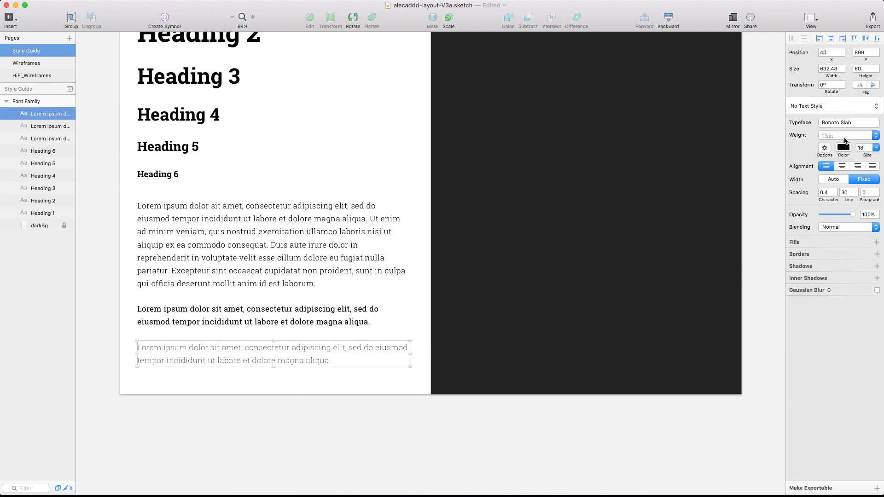
{"action": "left_click", "coordinate": [853, 136]}
{"action": "left_click", "coordinate": [829, 115]}
{"action": "left_click", "coordinate": [825, 148]}
{"action": "left_click", "coordinate": [849, 135]}
{"action": "left_click", "coordinate": [827, 156]}
Step: Change the copy's text options and font size settings
{"action": "left_click", "coordinate": [381, 440]}
{"action": "scroll", "coordinate": [381, 441], "scroll_direction": "up", "scroll_amount": 1}
{"action": "left_click", "coordinate": [258, 354]}
{"action": "left_click", "coordinate": [824, 148]}
{"action": "left_click", "coordinate": [876, 148]}
{"action": "left_click", "coordinate": [389, 440]}
{"action": "left_click", "coordinate": [258, 355]}
{"action": "left_click", "coordinate": [849, 135]}
{"action": "left_click", "coordinate": [382, 396]}
{"action": "scroll", "coordinate": [383, 396], "scroll_direction": "up", "scroll_amount": 3}
{"action": "scroll", "coordinate": [383, 399], "scroll_direction": "up", "scroll_amount": 2}
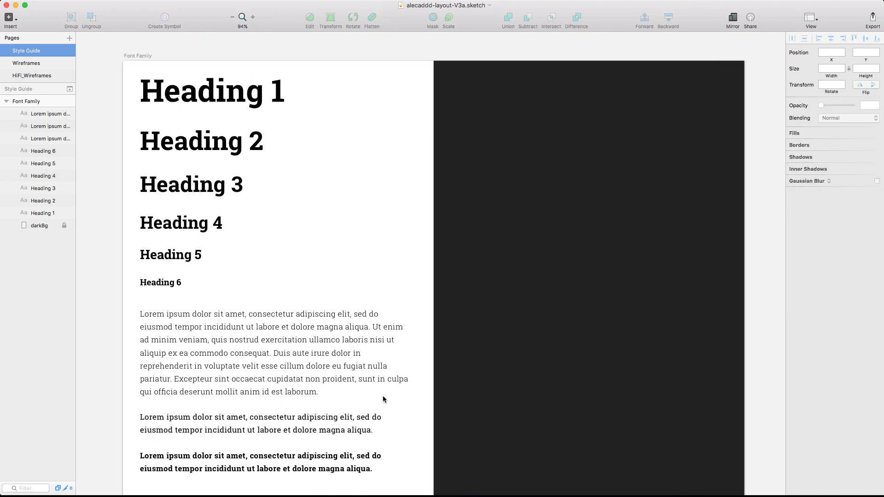
Step: Group all the text layers and name the group 'Font'
{"action": "key", "text": "super+a"}
{"action": "left_click", "coordinate": [843, 147]}
{"action": "key", "text": "Escape"}
{"action": "key", "text": "super+g"}
{"action": "double_click", "coordinate": [38, 114]}
{"action": "type", "text": "Font"}
{"action": "key", "text": "Return"}
Step: Duplicate the group onto the dark half and try a fill, then undo it all
{"action": "key", "text": "super+d"}
{"action": "left_click_drag", "start_coordinate": [276, 230], "coordinate": [590, 230]}
{"action": "left_click", "coordinate": [14, 113]}
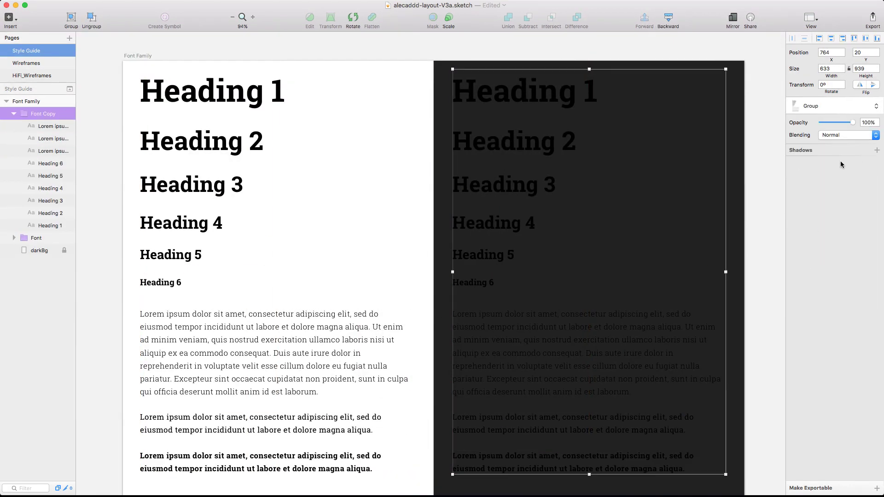
{"action": "key", "text": "Tab"}
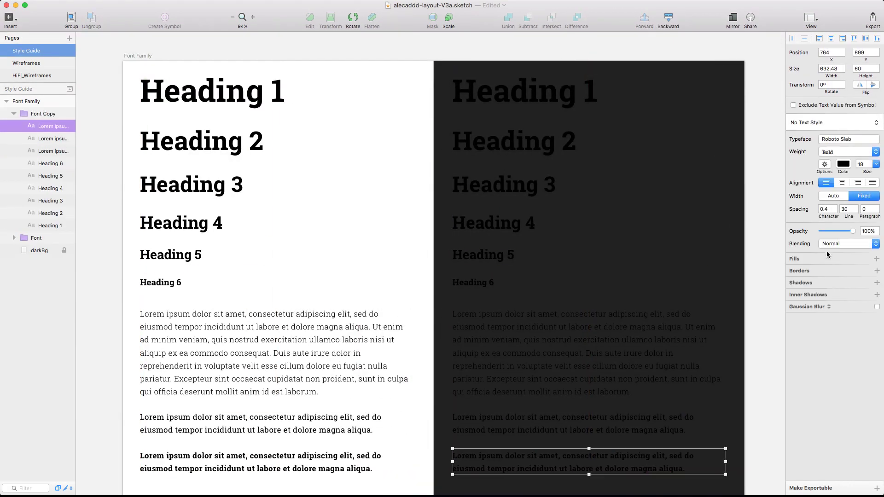
{"action": "left_click", "coordinate": [828, 256]}
{"action": "key", "text": "super+z"}
{"action": "key", "text": "super+z"}
{"action": "key", "text": "super+z"}
{"action": "key", "text": "super+z"}
{"action": "key", "text": "super+z"}
{"action": "key", "text": "super+z"}
Step: Regroup all the artboard's text layers as 'Dark font'
{"action": "key", "text": "super+a"}
{"action": "key", "text": "super+g"}
{"action": "type", "text": "Dark font"}
{"action": "key", "text": "Return"}
Step: Duplicate the group as 'light font' on the dark half with white text
{"action": "key", "text": "super+d"}
{"action": "key", "text": "super+r"}
{"action": "type", "text": "light font"}
{"action": "key", "text": "Return"}
{"action": "key", "text": "Return"}
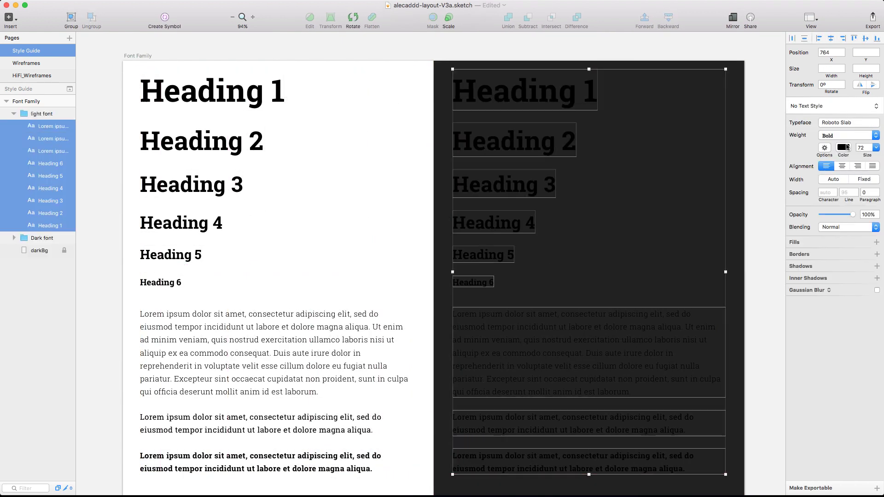
{"action": "left_click", "coordinate": [847, 147]}
{"action": "left_click", "coordinate": [791, 162]}
{"action": "key", "text": "Escape"}
{"action": "scroll", "coordinate": [529, 325], "scroll_direction": "down", "scroll_amount": 2}
{"action": "left_click", "coordinate": [529, 326]}
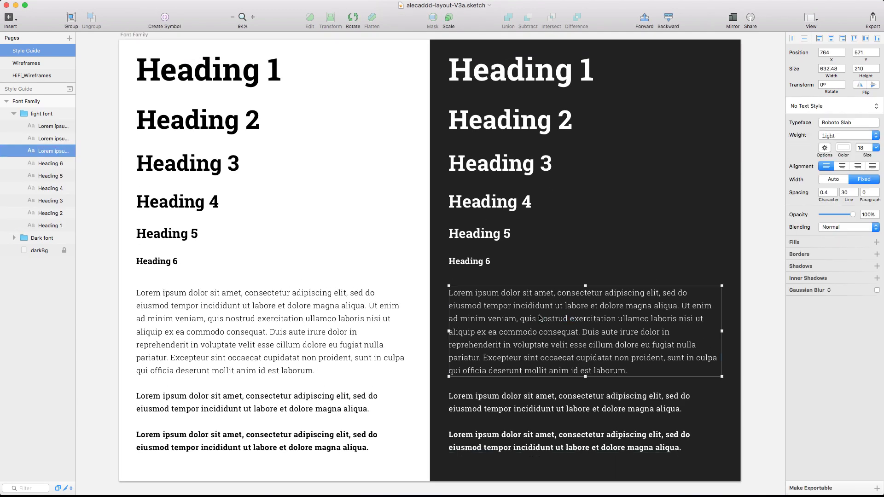
{"action": "left_click", "coordinate": [761, 272]}
{"action": "scroll", "coordinate": [762, 274], "scroll_direction": "up", "scroll_amount": 1}
Step: Duplicate the Font Family artboard, delete its text and rename it 'Colour Palette'
{"action": "key", "text": "super+minus"}
{"action": "key", "text": "super+minus"}
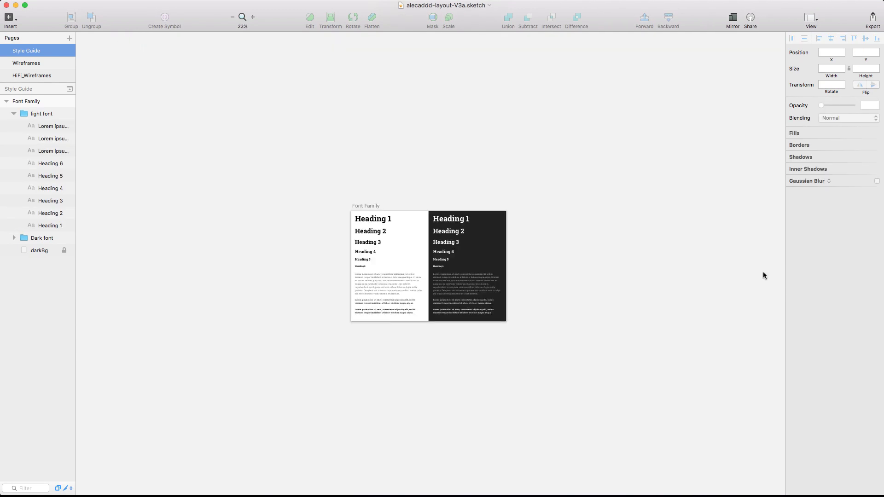
{"action": "key", "text": "super+plus"}
{"action": "left_click_drag", "start_coordinate": [277, 151], "coordinate": [407, 152]}
{"action": "scroll", "coordinate": [431, 267], "scroll_direction": "right", "scroll_amount": 5}
{"action": "left_click", "coordinate": [407, 199]}
{"action": "key", "text": "Delete"}
{"action": "double_click", "coordinate": [29, 101]}
{"action": "type", "text": "Colour Palette"}
{"action": "key", "text": "Return"}
{"action": "key", "text": "super+plus"}
{"action": "scroll", "coordinate": [246, 93], "scroll_direction": "up", "scroll_amount": 1}
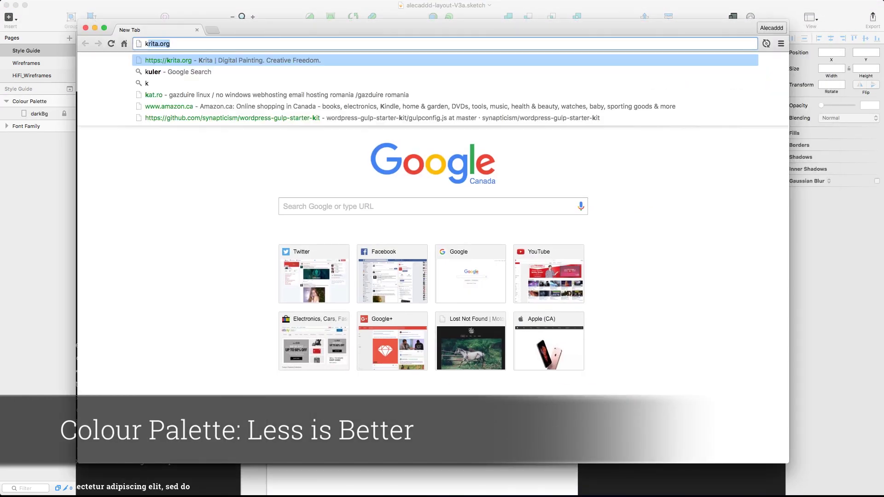
Step: Open the Adobe Color wheel, desaturate the theme and rotate the base colour to green
{"action": "key", "text": "Return"}
{"action": "left_click", "coordinate": [217, 132]}
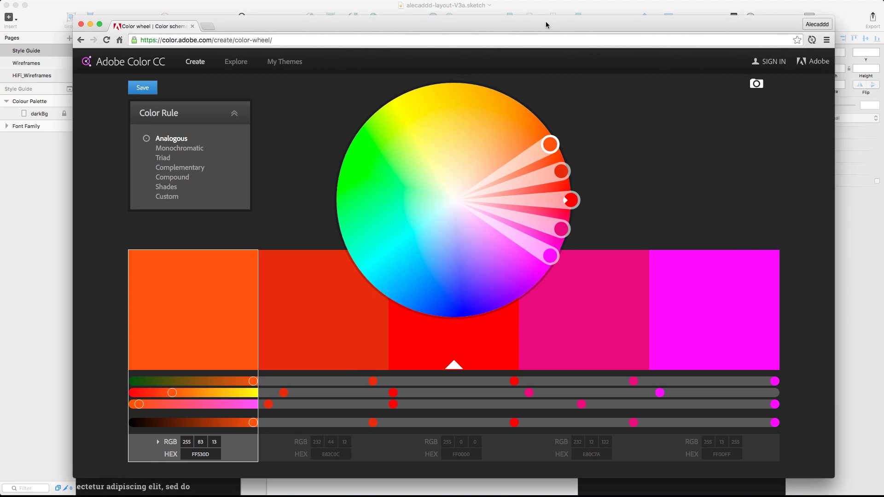
{"action": "left_click_drag", "start_coordinate": [546, 24], "coordinate": [537, 17]}
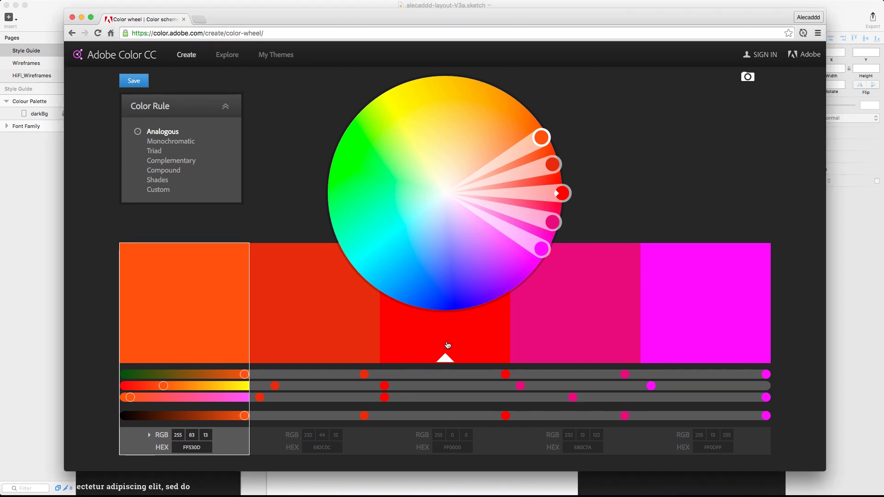
{"action": "left_click", "coordinate": [449, 357]}
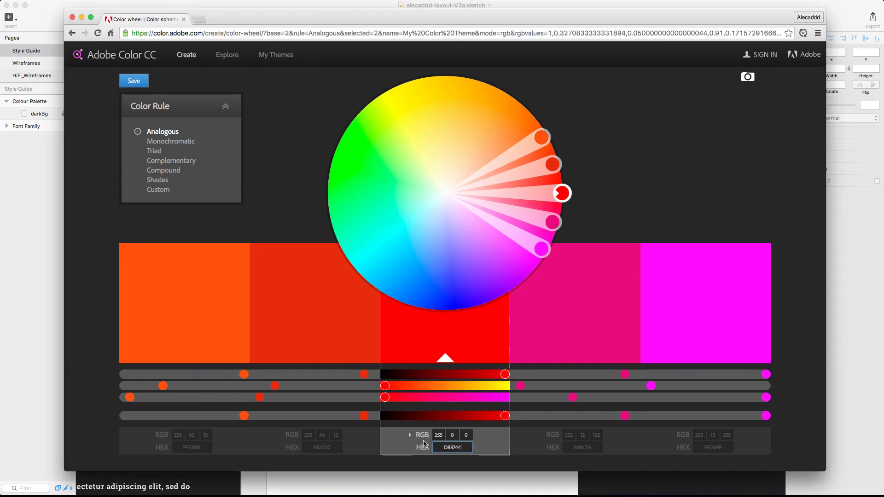
{"action": "left_click_drag", "start_coordinate": [562, 194], "coordinate": [475, 196]}
{"action": "left_click_drag", "start_coordinate": [527, 149], "coordinate": [377, 137]}
{"action": "scroll", "coordinate": [630, 126], "scroll_direction": "down", "scroll_amount": 1}
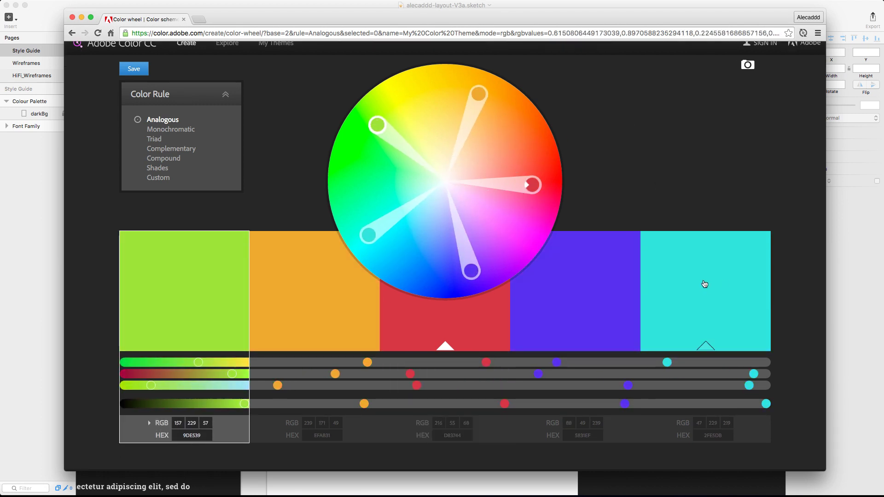
Step: Adjust the theme swatches: purple to 7C56E6 and green to 87BA2F
{"action": "left_click", "coordinate": [628, 7]}
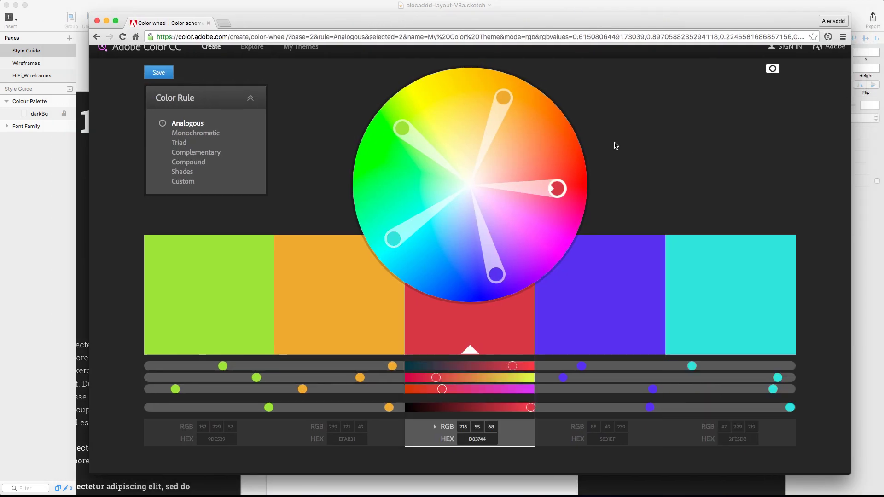
{"action": "scroll", "coordinate": [616, 145], "scroll_direction": "down", "scroll_amount": 1}
{"action": "mouse_move", "coordinate": [653, 384]}
{"action": "left_mouse_down"}
{"action": "mouse_move", "coordinate": [642, 387]}
{"action": "mouse_move", "coordinate": [648, 384]}
{"action": "left_mouse_up"}
{"action": "left_click_drag", "start_coordinate": [568, 372], "coordinate": [598, 362]}
{"action": "left_click", "coordinate": [719, 302]}
{"action": "left_click", "coordinate": [249, 331]}
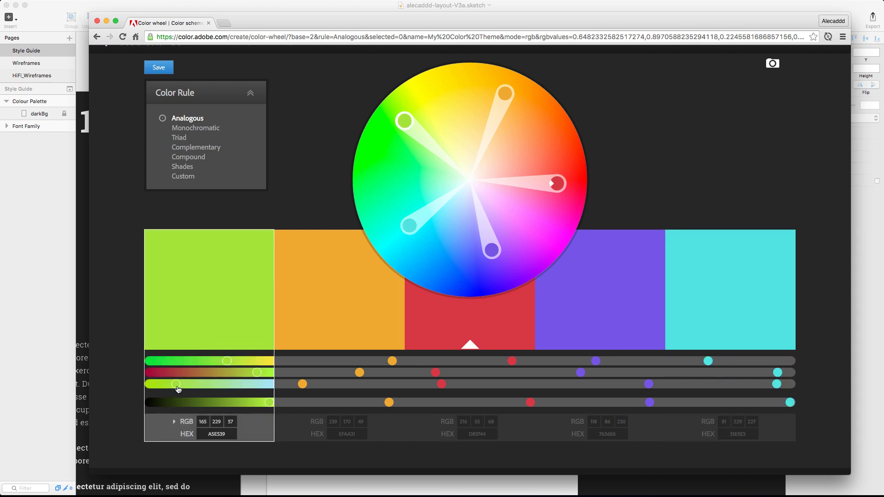
{"action": "mouse_move", "coordinate": [262, 403]}
{"action": "left_mouse_down"}
{"action": "mouse_move", "coordinate": [240, 403]}
{"action": "mouse_move", "coordinate": [259, 403]}
{"action": "mouse_move", "coordinate": [252, 375]}
{"action": "left_mouse_up"}
{"action": "scroll", "coordinate": [809, 137], "scroll_direction": "up", "scroll_amount": 2}
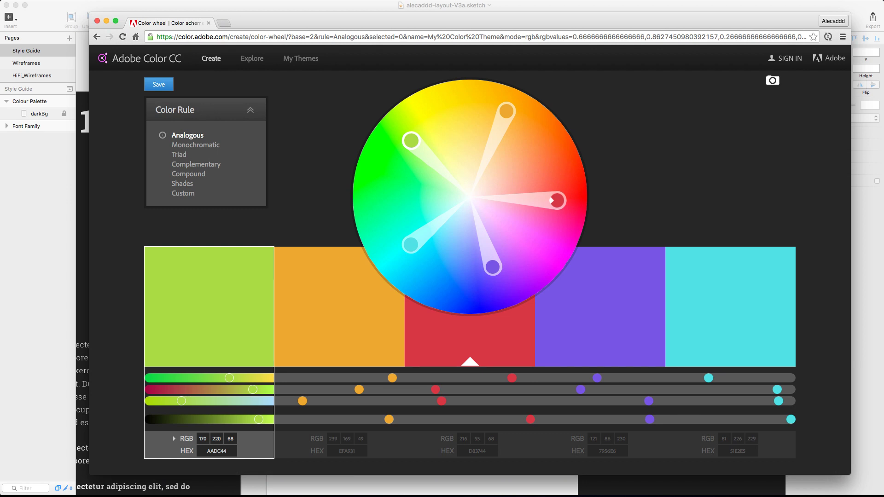
Step: Switch to the Monochromatic rule and swing the base hue from gold to purple
{"action": "left_click", "coordinate": [196, 144]}
{"action": "mouse_move", "coordinate": [525, 198]}
{"action": "left_mouse_down"}
{"action": "mouse_move", "coordinate": [578, 193]}
{"action": "mouse_move", "coordinate": [471, 143]}
{"action": "mouse_move", "coordinate": [474, 130]}
{"action": "left_mouse_up"}
{"action": "left_click", "coordinate": [471, 159]}
{"action": "left_click_drag", "start_coordinate": [473, 100], "coordinate": [515, 289]}
Step: Try the Triad, Complementary, Compound and Shades rules, then go back to Analogous
{"action": "left_click", "coordinate": [185, 155]}
{"action": "left_click", "coordinate": [188, 165]}
{"action": "left_click", "coordinate": [188, 174]}
{"action": "left_click", "coordinate": [182, 184]}
{"action": "left_click", "coordinate": [187, 135]}
{"action": "key", "text": "super+Tab"}
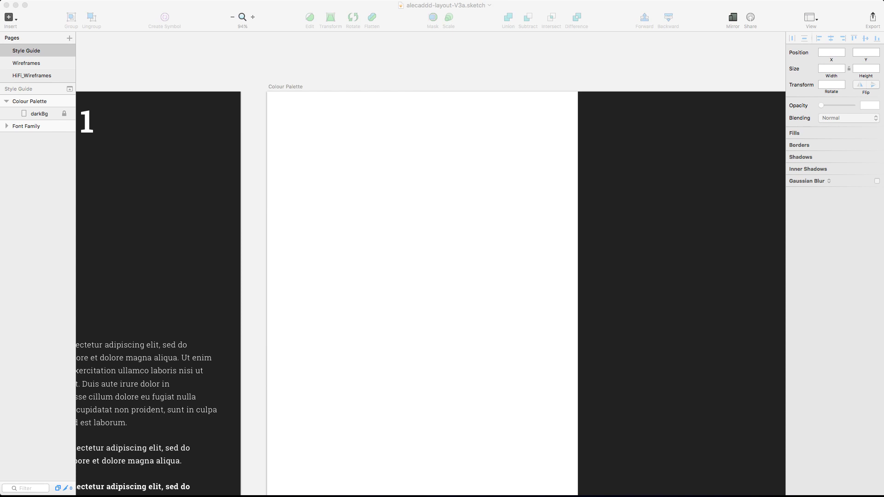
Step: Add a 'Primary' heading in colour 333333 with Regular weight
{"action": "left_click", "coordinate": [304, 75]}
{"action": "key", "text": "t"}
{"action": "left_click", "coordinate": [278, 109]}
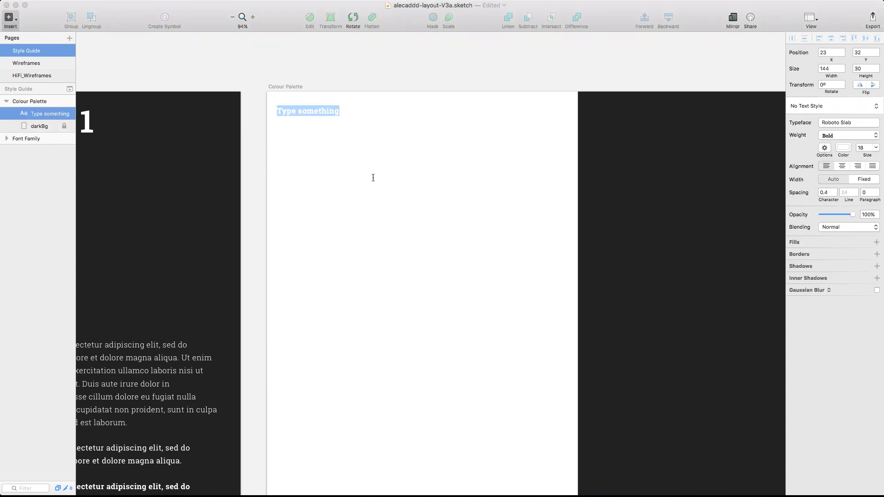
{"action": "type", "text": "Primary"}
{"action": "left_click", "coordinate": [841, 149]}
{"action": "left_click", "coordinate": [802, 254]}
{"action": "type", "text": "333333"}
{"action": "left_click", "coordinate": [849, 135]}
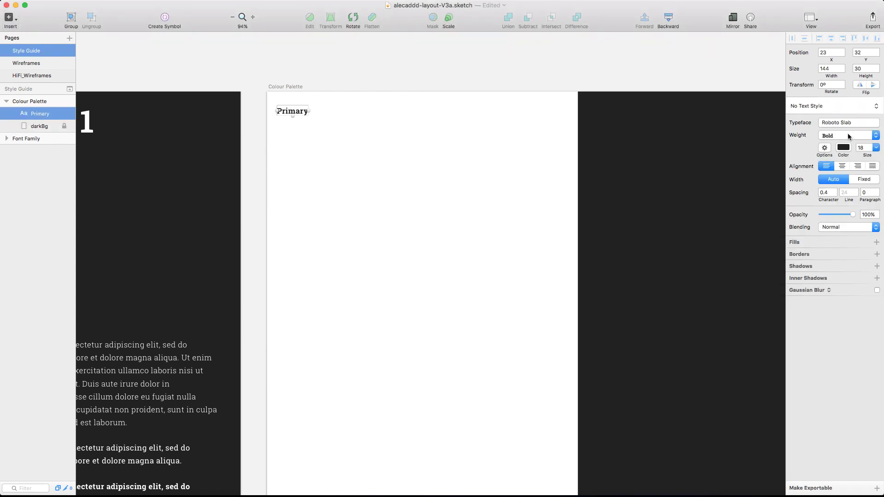
{"action": "left_click", "coordinate": [829, 122]}
Step: Draw a red 70×70 square under Primary and duplicate it along the row
{"action": "key", "text": "t"}
{"action": "left_click_drag", "start_coordinate": [276, 121], "coordinate": [306, 150]}
{"action": "left_click", "coordinate": [806, 182]}
{"action": "left_click", "coordinate": [293, 130]}
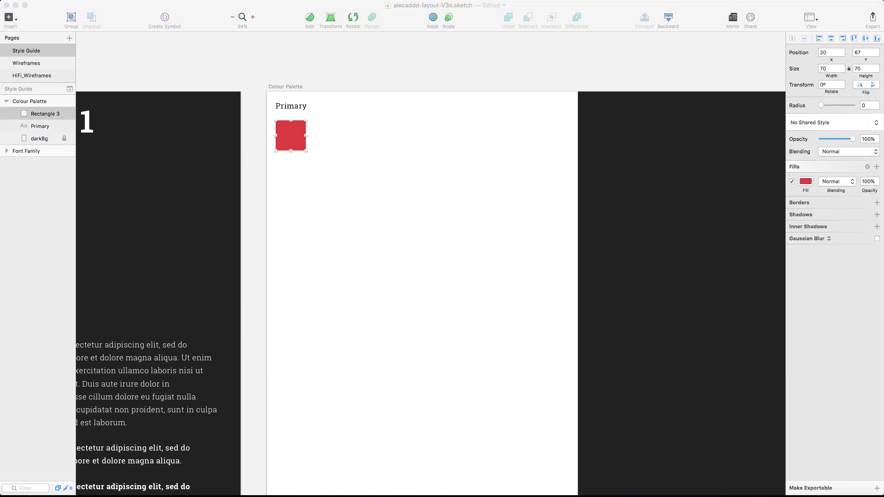
{"action": "left_click_drag", "start_coordinate": [295, 138], "coordinate": [335, 138], "text": "alt"}
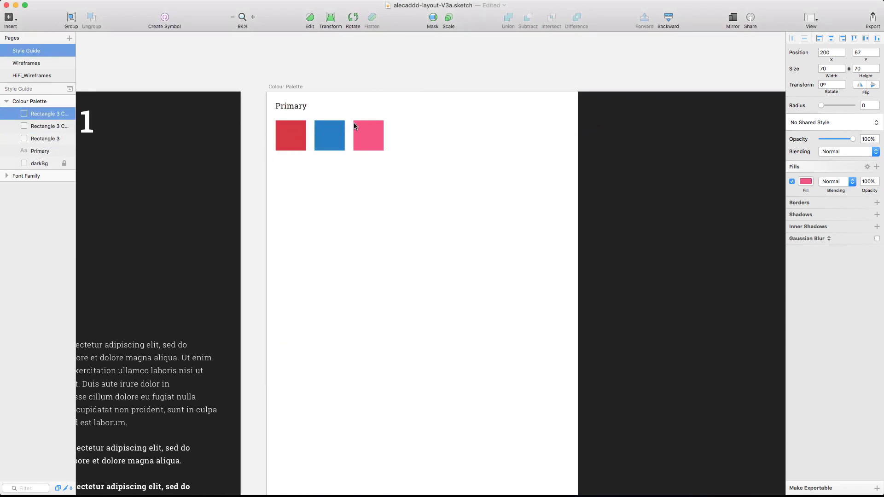
{"action": "left_click_drag", "start_coordinate": [353, 122], "coordinate": [410, 133], "text": "alt"}
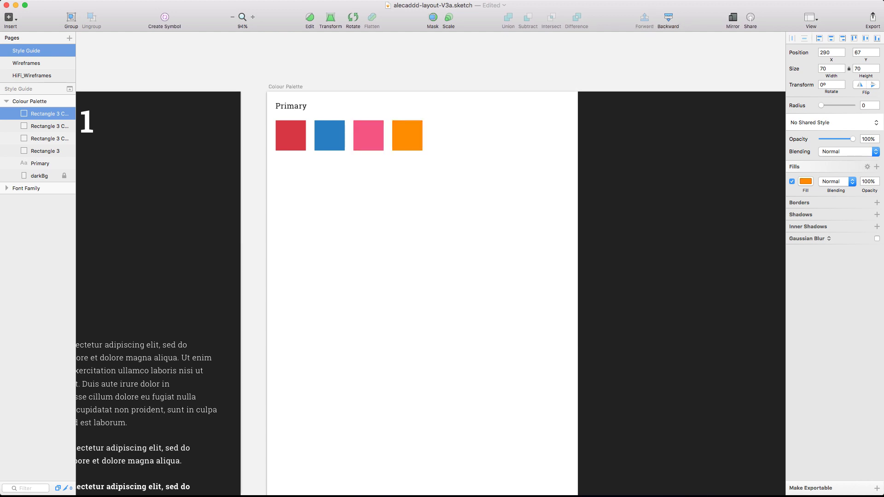
Step: Add a fifth square filled green and duplicate it to the right
{"action": "scroll", "coordinate": [431, 276], "scroll_direction": "up", "scroll_amount": 1}
{"action": "left_click_drag", "start_coordinate": [416, 150], "coordinate": [447, 150], "text": "alt"}
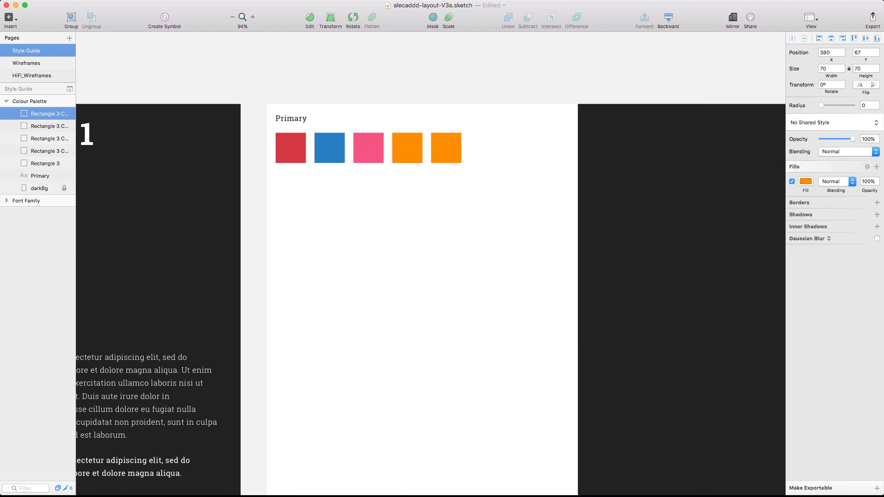
{"action": "left_click", "coordinate": [806, 181]}
{"action": "left_click", "coordinate": [840, 332]}
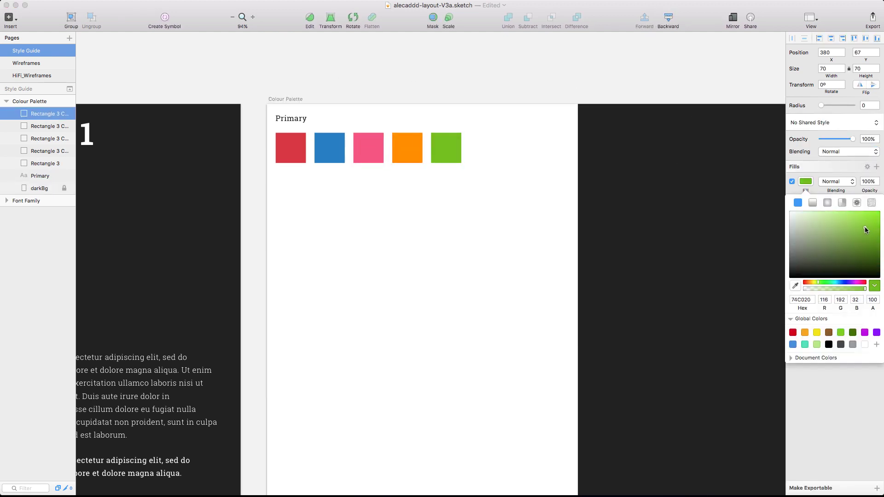
{"action": "left_click", "coordinate": [464, 75]}
{"action": "left_click", "coordinate": [451, 152]}
{"action": "left_click_drag", "start_coordinate": [452, 152], "coordinate": [494, 157]}
Step: Fill the sixth square dark grey and a seventh near-black, then line up all seven
{"action": "key", "text": "ctrl+c"}
{"action": "left_click", "coordinate": [543, 158]}
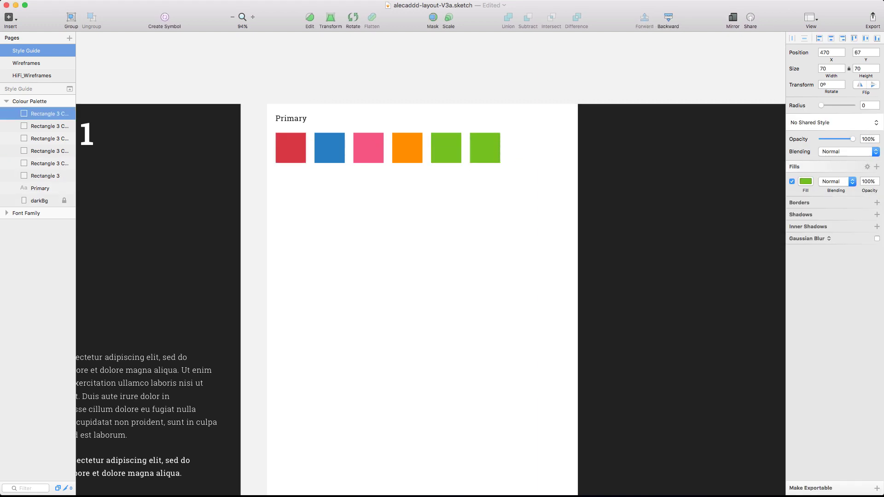
{"action": "left_click", "coordinate": [496, 87]}
{"action": "left_click_drag", "start_coordinate": [488, 147], "coordinate": [526, 151]}
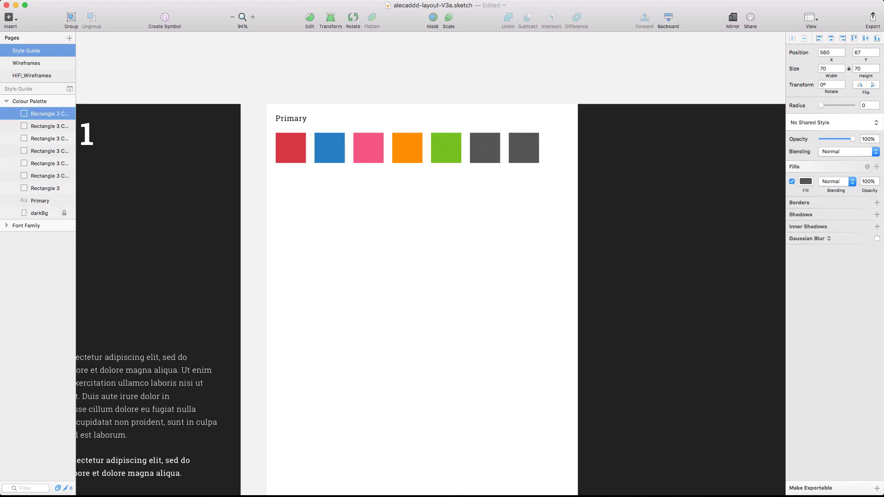
{"action": "key", "text": "ctrl+c"}
{"action": "left_click", "coordinate": [599, 148]}
{"action": "left_click_drag", "start_coordinate": [550, 184], "coordinate": [297, 138]}
{"action": "left_click", "coordinate": [349, 90]}
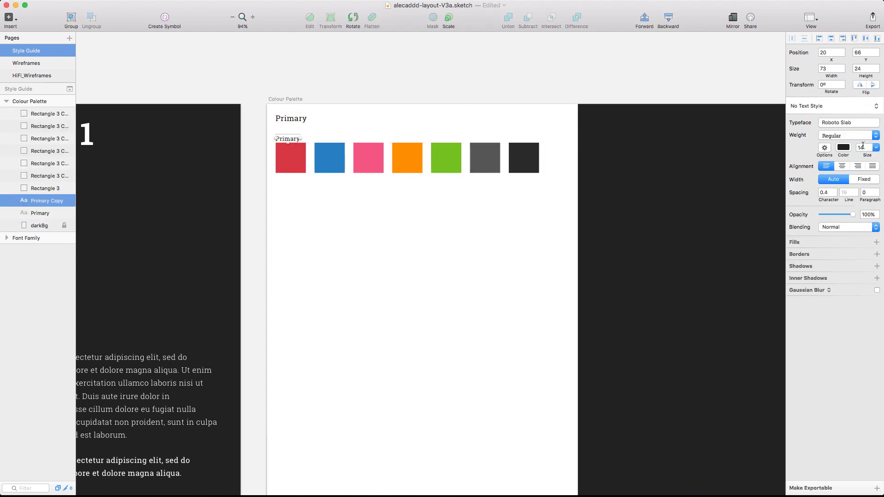
Step: Add an uppercase 10pt 'CTA' label above the first swatch
{"action": "key", "text": "Return"}
{"action": "left_click", "coordinate": [148, 5]}
{"action": "left_click", "coordinate": [179, 73]}
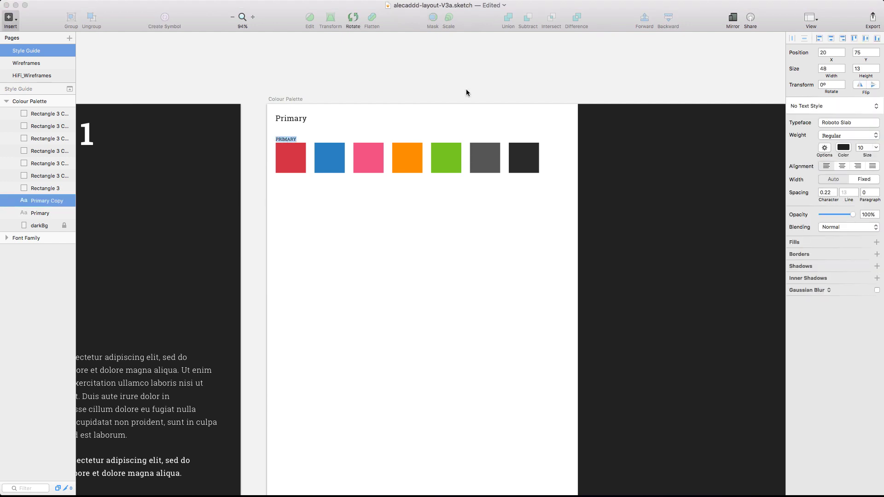
{"action": "type", "text": "CTA"}
{"action": "key", "text": "Escape"}
Step: Copy the label as 'CONTENT' and 'TITLE' above the dark grey and near-black swatches
{"action": "left_click_drag", "start_coordinate": [279, 140], "coordinate": [314, 139]}
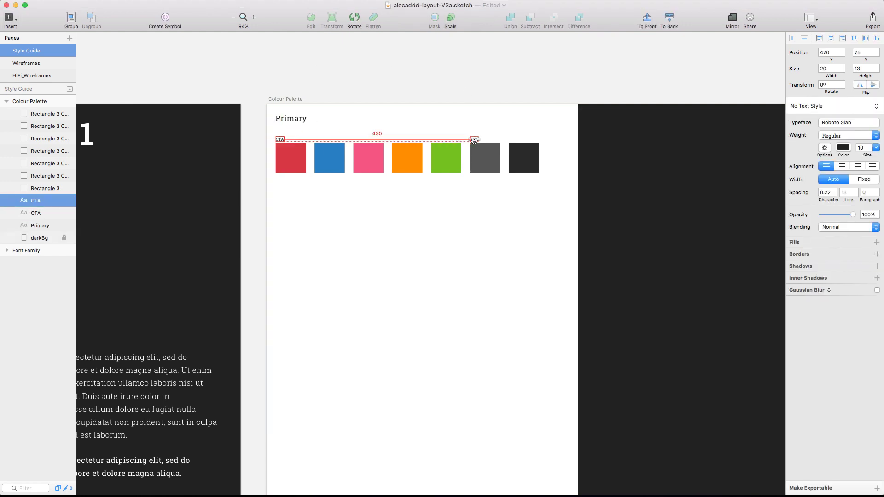
{"action": "left_click_drag", "start_coordinate": [474, 140], "coordinate": [474, 141]}
{"action": "key", "text": "Return"}
{"action": "type", "text": "CONTENT"}
{"action": "key", "text": "Escape"}
{"action": "key", "text": "super+d"}
{"action": "key", "text": "Return"}
{"action": "type", "text": "TITLE"}
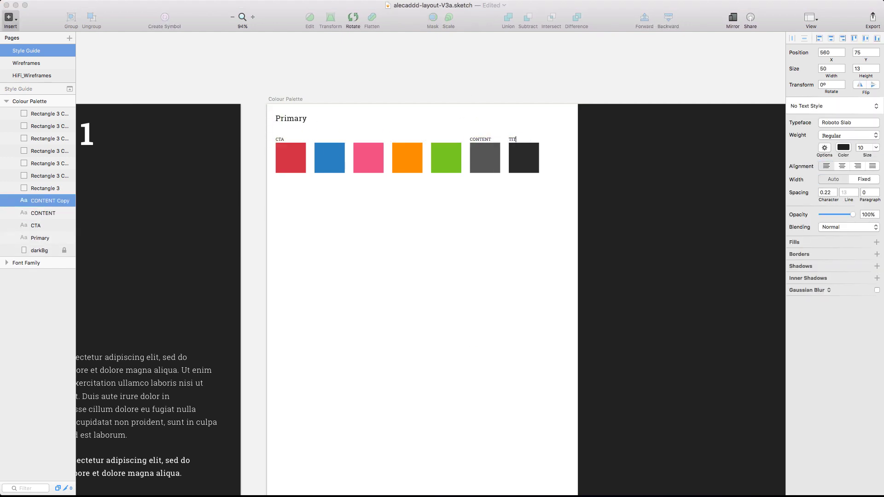
{"action": "left_click", "coordinate": [507, 90]}
{"action": "left_click", "coordinate": [514, 139]}
{"action": "left_click", "coordinate": [491, 58]}
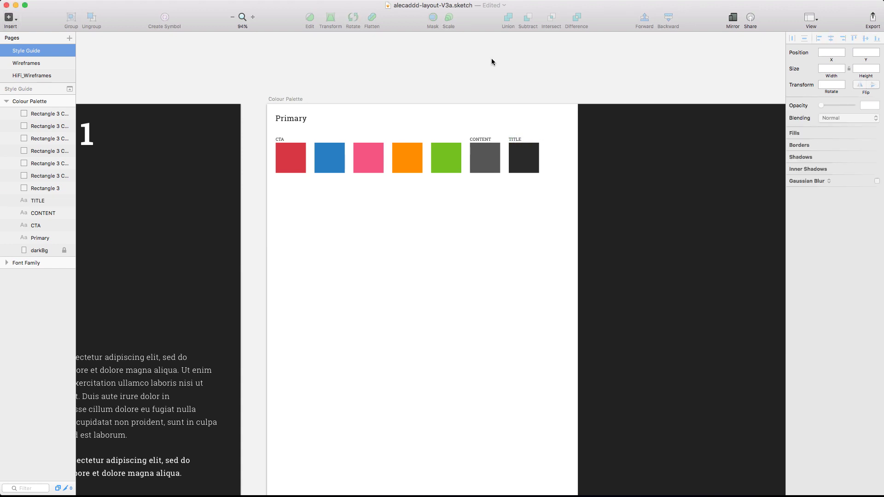
Step: Add a 'SECTIONS' label copy above the blue swatch
{"action": "left_click_drag", "start_coordinate": [279, 139], "coordinate": [319, 140]}
{"action": "key", "text": "Return"}
{"action": "type", "text": "SECTIONS"}
{"action": "key", "text": "Escape"}
{"action": "left_click", "coordinate": [341, 76]}
{"action": "scroll", "coordinate": [341, 76], "scroll_direction": "down", "scroll_amount": 1}
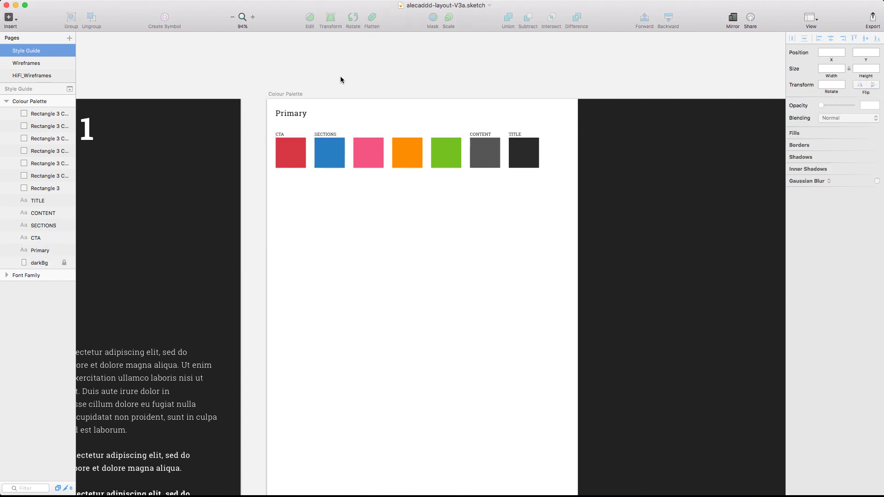
{"action": "scroll", "coordinate": [251, 123], "scroll_direction": "right", "scroll_amount": 1}
Step: Group all swatches and their labels into a group named 'Colour Palette'
{"action": "left_click_drag", "start_coordinate": [250, 133], "coordinate": [496, 169]}
{"action": "key", "text": "super+g"}
{"action": "double_click", "coordinate": [38, 115]}
{"action": "type", "text": "Colour Palette"}
{"action": "key", "text": "Return"}
Step: Duplicate the palette swatches as a second row below the first
{"action": "left_click_drag", "start_coordinate": [359, 163], "coordinate": [671, 165]}
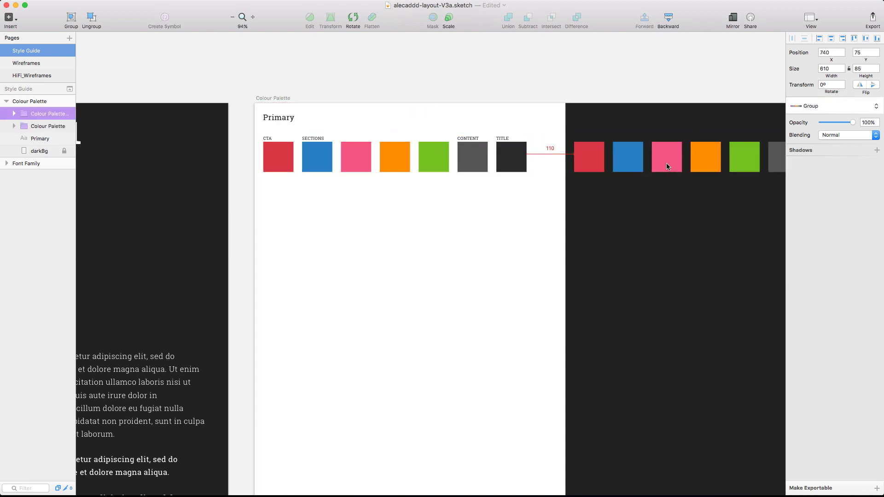
{"action": "scroll", "coordinate": [551, 87], "scroll_direction": "right", "scroll_amount": 5}
{"action": "scroll", "coordinate": [552, 88], "scroll_direction": "left", "scroll_amount": 3}
{"action": "left_click", "coordinate": [310, 212]}
{"action": "left_click_drag", "start_coordinate": [310, 212], "coordinate": [198, 143]}
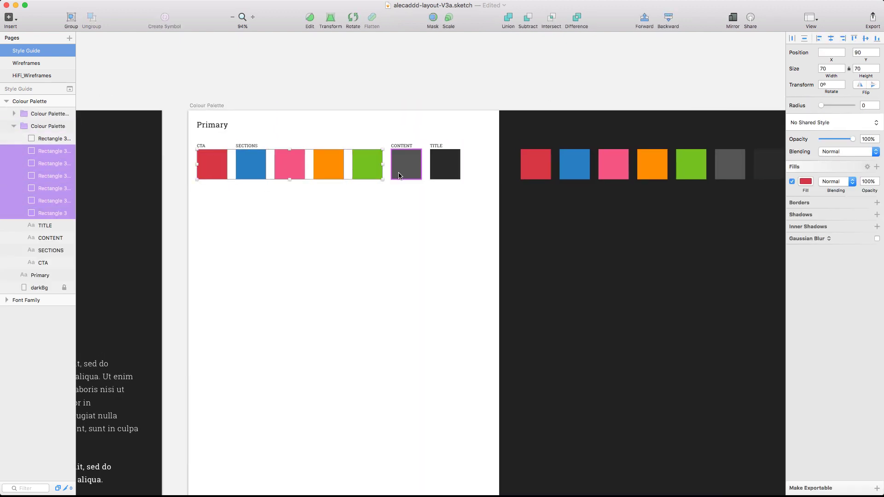
{"action": "left_click_drag", "start_coordinate": [289, 172], "coordinate": [294, 209]}
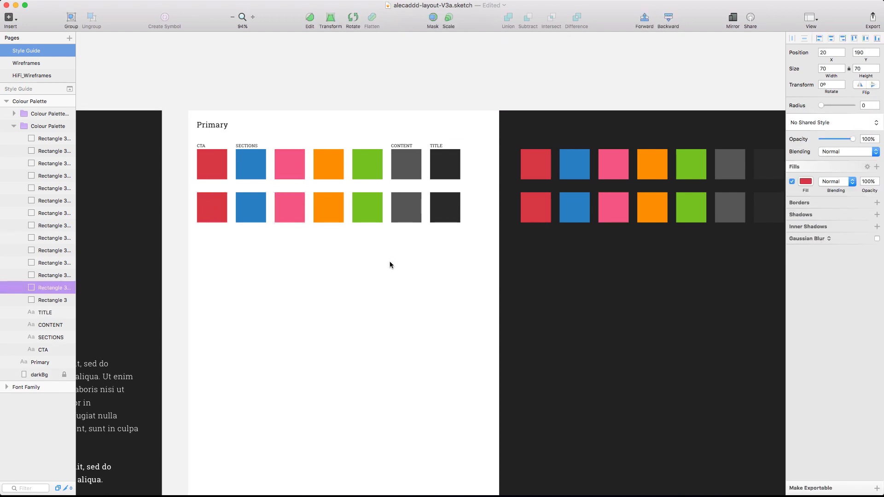
Step: Lighten the second-row red, blue, pink, orange and green swatches
{"action": "left_click", "coordinate": [212, 207]}
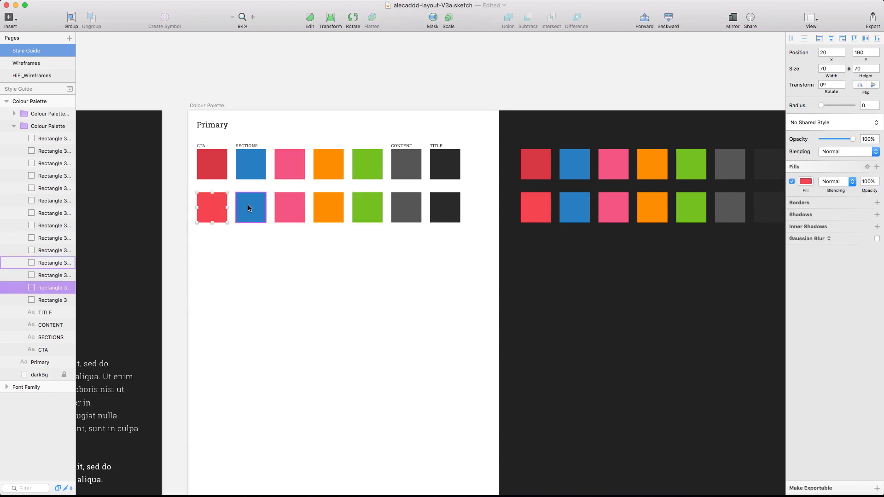
{"action": "left_click", "coordinate": [807, 182]}
{"action": "left_click", "coordinate": [860, 221]}
{"action": "key", "text": "Tab"}
{"action": "left_click", "coordinate": [860, 221]}
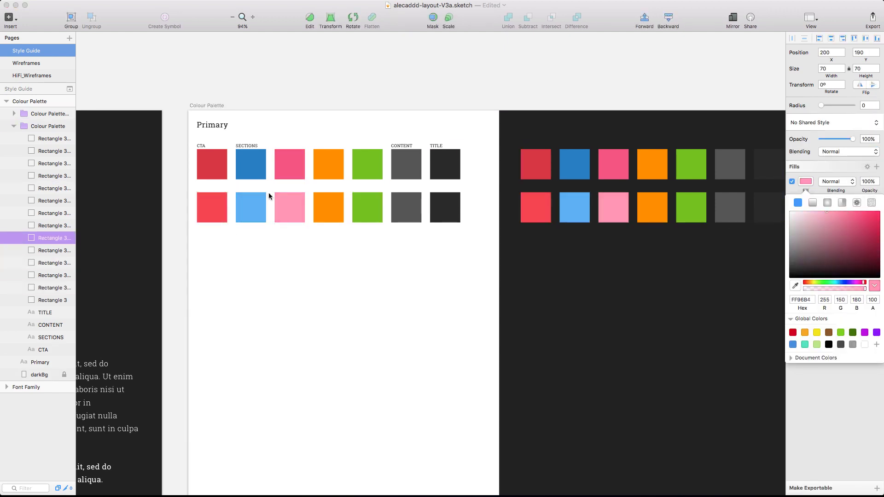
{"action": "key", "text": "Tab"}
{"action": "left_click", "coordinate": [859, 222]}
{"action": "key", "text": "Tab"}
{"action": "left_click", "coordinate": [860, 223]}
Step: Lighten the second-row grey swatch and turn the near-black swatch mid grey
{"action": "left_click", "coordinate": [405, 208]}
{"action": "left_click", "coordinate": [807, 182]}
{"action": "left_click_drag", "start_coordinate": [794, 245], "coordinate": [774, 238]}
{"action": "left_click", "coordinate": [440, 219]}
{"action": "left_click", "coordinate": [807, 181]}
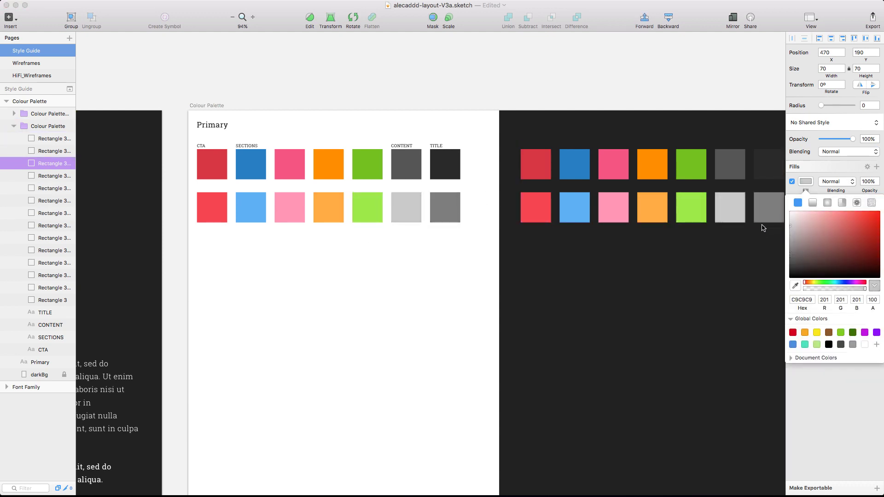
{"action": "left_click", "coordinate": [217, 229]}
Step: Shift the second row down slightly and label it 'HIGHLIGHTS'
{"action": "left_click_drag", "start_coordinate": [189, 245], "coordinate": [450, 206]}
{"action": "key", "text": "shift+Down"}
{"action": "key", "text": "shift+Down"}
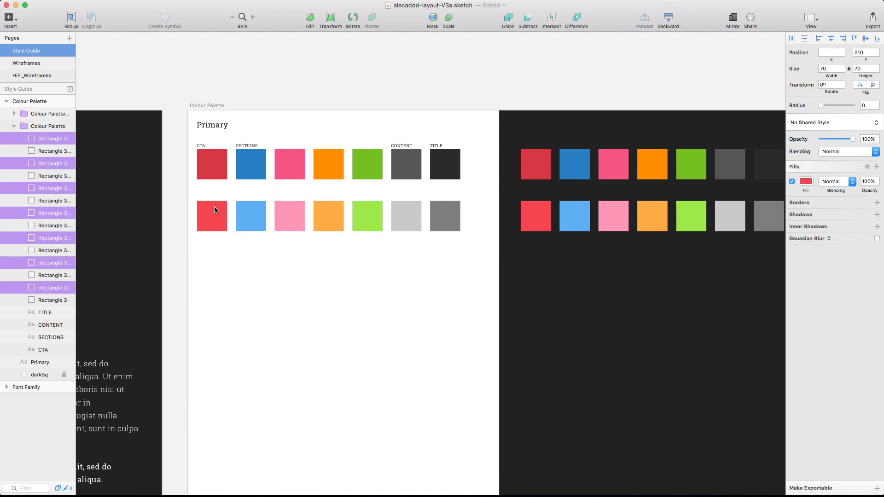
{"action": "left_click_drag", "start_coordinate": [201, 145], "coordinate": [201, 198]}
{"action": "key", "text": "Return"}
{"action": "type", "text": "HIGHLIGHTS"}
{"action": "key", "text": "Escape"}
Step: Duplicate the first row with its label as a third DARKS row
{"action": "left_click", "coordinate": [217, 216], "text": "shift"}
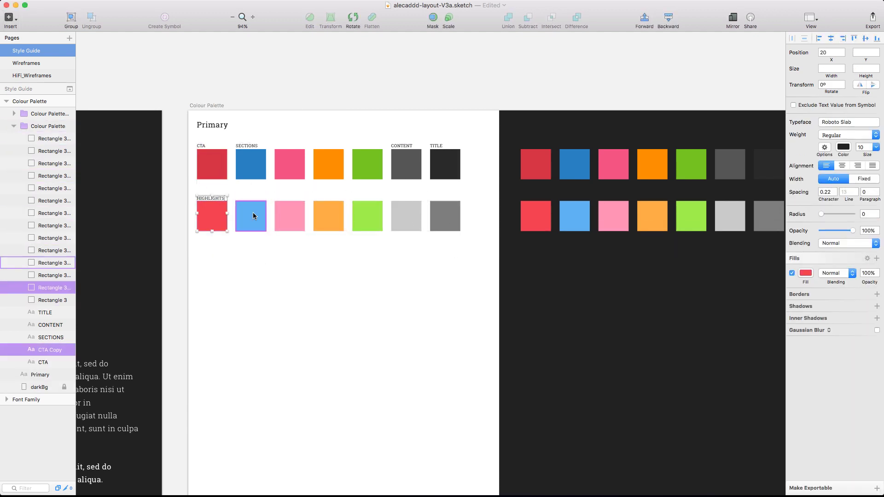
{"action": "left_click_drag", "start_coordinate": [194, 138], "coordinate": [443, 272]}
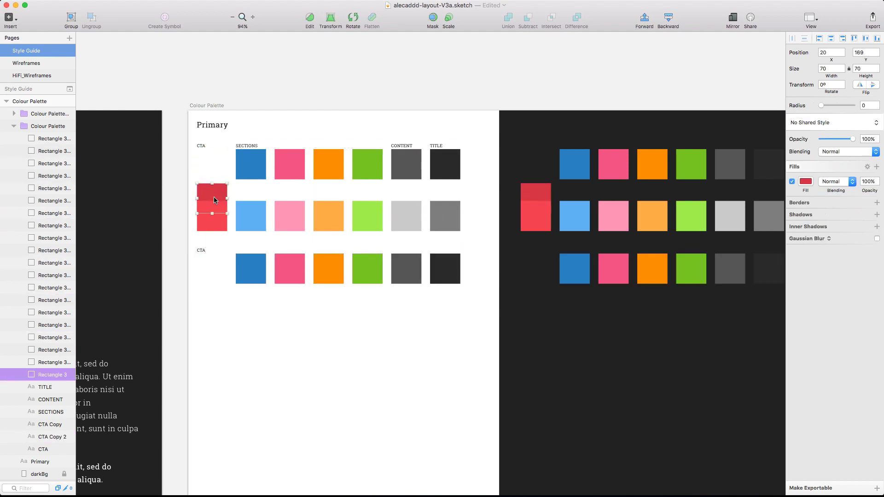
{"action": "left_click_drag", "start_coordinate": [213, 174], "coordinate": [206, 258]}
{"action": "left_click", "coordinate": [211, 267]}
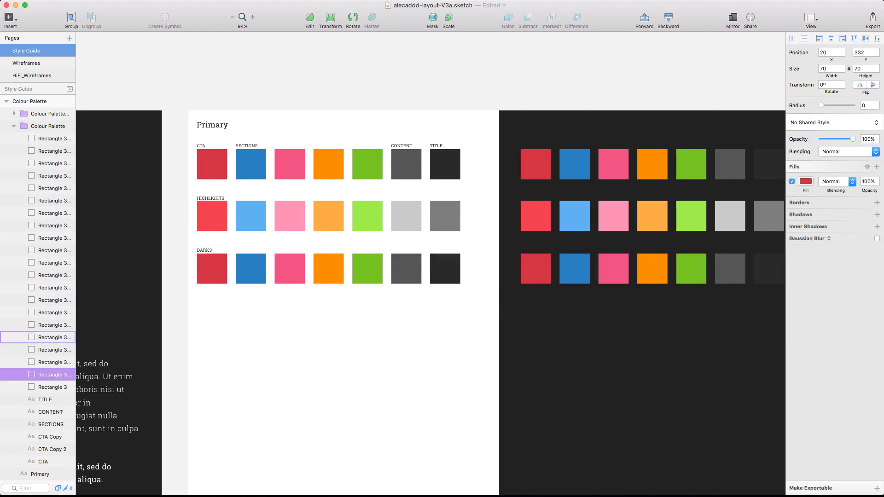
{"action": "scroll", "coordinate": [476, 295], "scroll_direction": "down", "scroll_amount": 5}
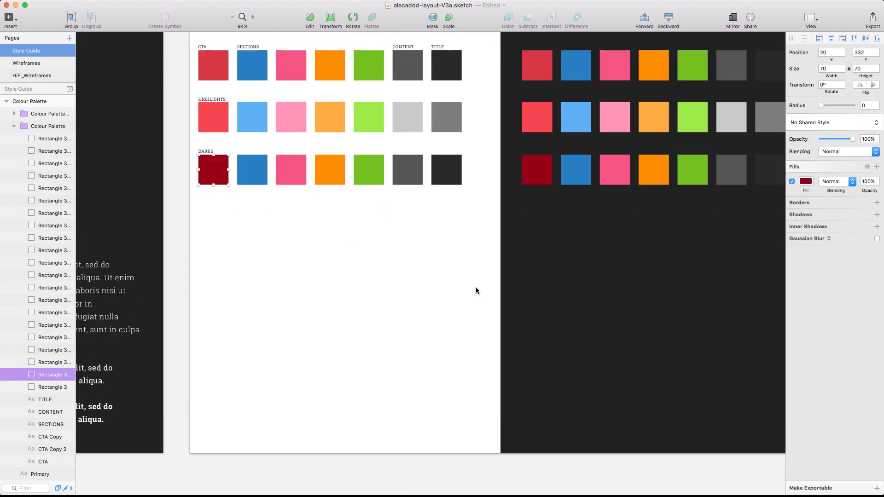
{"action": "scroll", "coordinate": [476, 291], "scroll_direction": "up", "scroll_amount": 2}
{"action": "scroll", "coordinate": [414, 288], "scroll_direction": "right", "scroll_amount": 1}
Step: Darken the DARKS blue, pink to red, orange to brown-orange, and green, then save
{"action": "key", "text": "Tab"}
{"action": "key", "text": "ctrl+alt+d"}
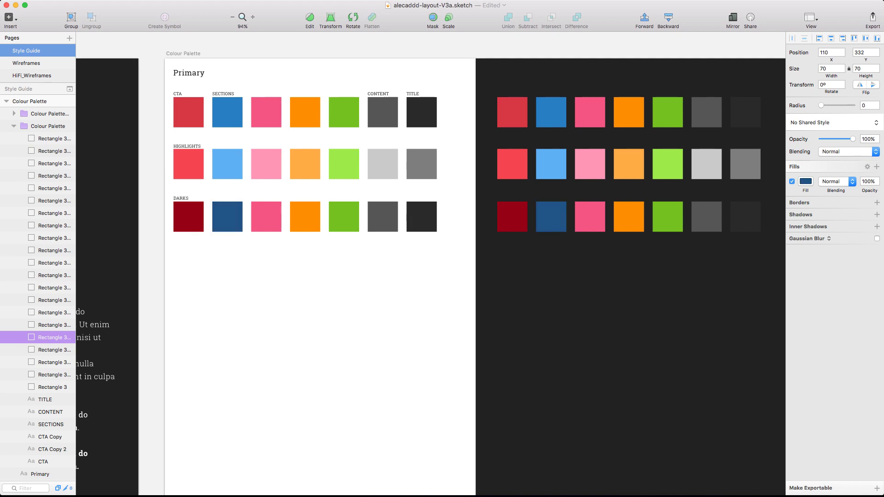
{"action": "key", "text": "ctrl+alt+d"}
{"action": "left_click", "coordinate": [305, 226]}
{"action": "key", "text": "ctrl+alt+d"}
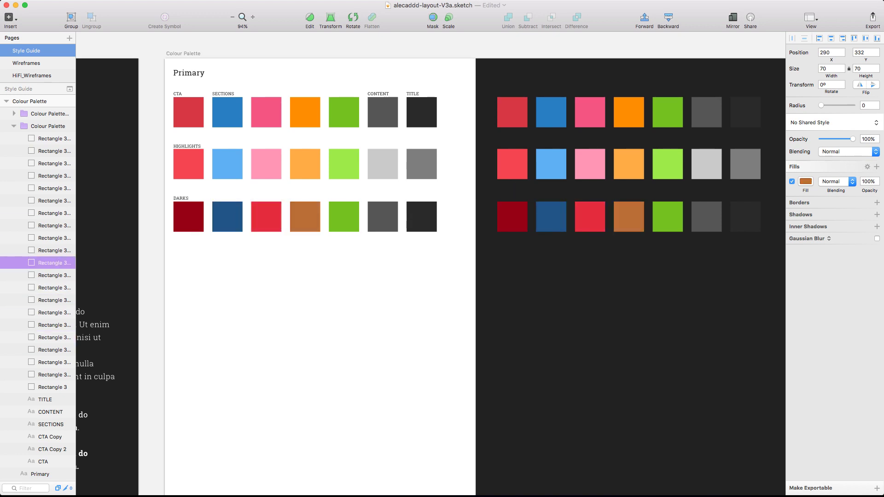
{"action": "left_click", "coordinate": [811, 182]}
{"action": "left_click", "coordinate": [391, 257]}
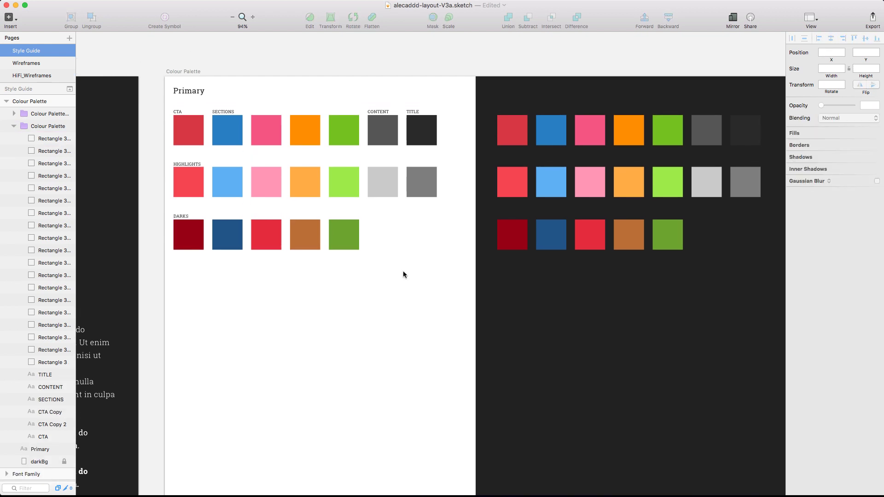
{"action": "key", "text": "ctrl+s"}
{"action": "scroll", "coordinate": [403, 274], "scroll_direction": "up", "scroll_amount": 1}
{"action": "scroll", "coordinate": [403, 275], "scroll_direction": "right", "scroll_amount": 1}
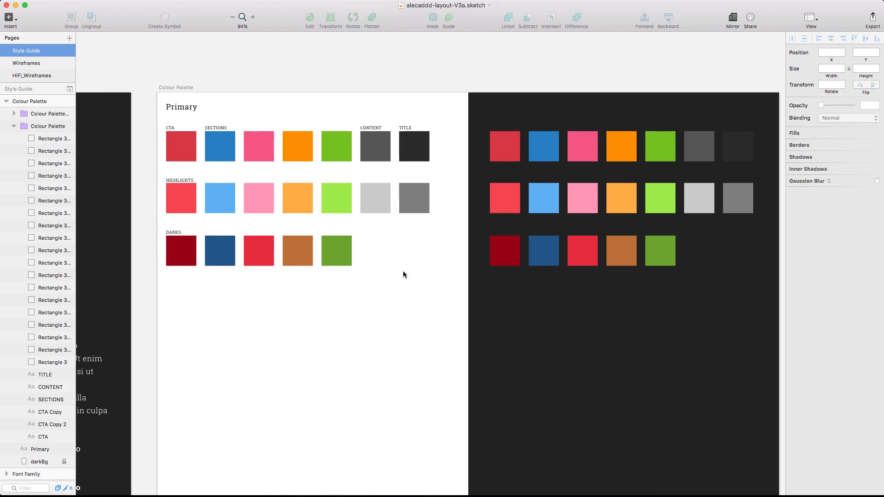
{"action": "scroll", "coordinate": [403, 276], "scroll_direction": "down", "scroll_amount": 3}
Step: Copy the red and dark red swatches below the palette and stretch them into a button
{"action": "left_click_drag", "start_coordinate": [199, 112], "coordinate": [170, 77]}
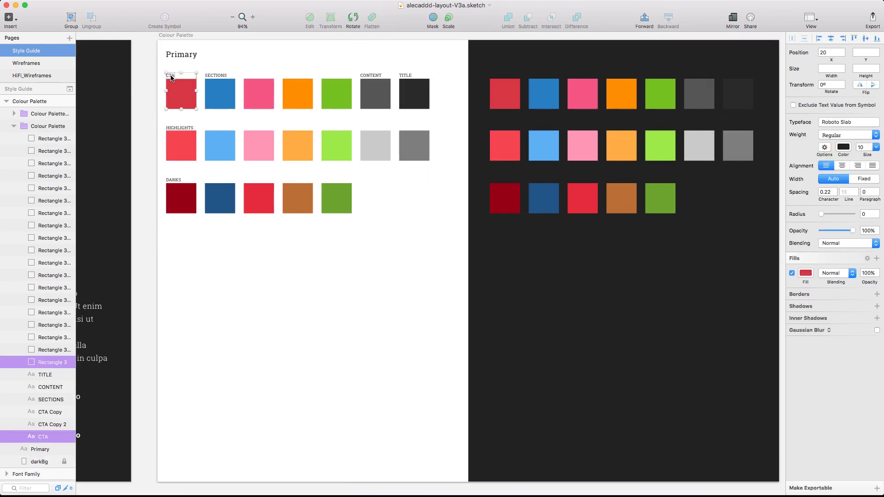
{"action": "left_click", "coordinate": [244, 338]}
{"action": "key", "text": "Escape"}
{"action": "left_click", "coordinate": [181, 94], "text": "super"}
{"action": "left_click", "coordinate": [185, 203], "text": "shift+super"}
{"action": "left_click_drag", "start_coordinate": [193, 208], "coordinate": [248, 290]}
{"action": "left_click", "coordinate": [274, 288], "text": "shift"}
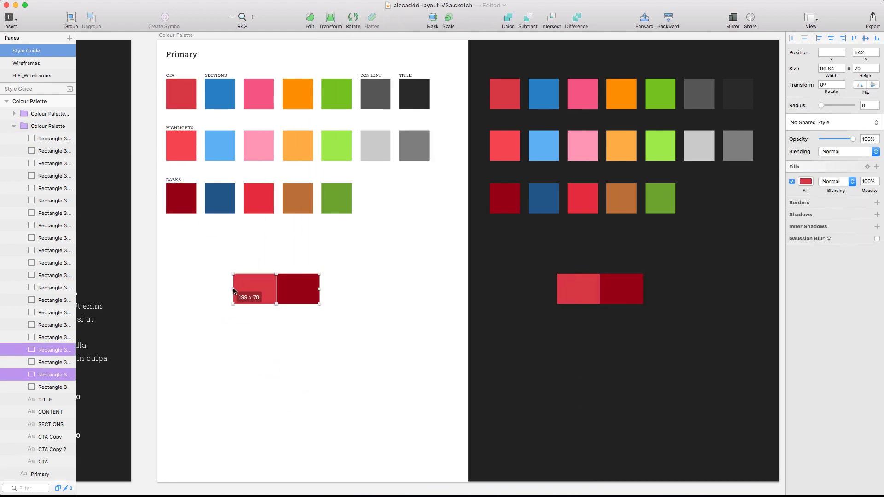
{"action": "double_click", "coordinate": [296, 290]}
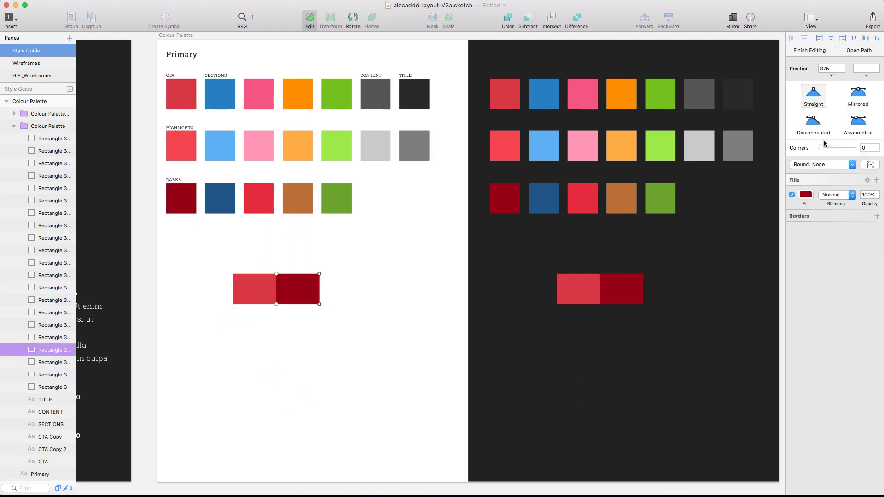
{"action": "left_click", "coordinate": [250, 289]}
{"action": "key", "text": "Escape"}
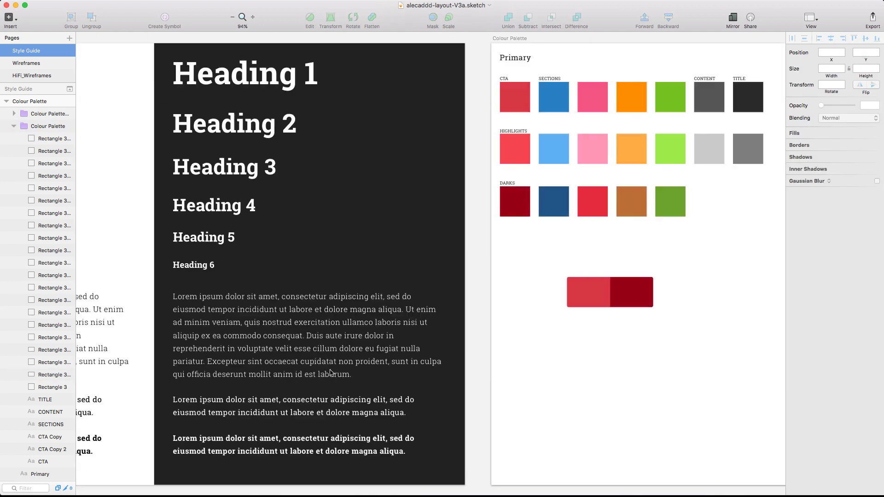
Step: Paste a Heading 6 copy onto the button as 'Contact Me' and fit the rectangles around it
{"action": "scroll", "coordinate": [659, 357], "scroll_direction": "right", "scroll_amount": 5}
{"action": "key", "text": "super+v"}
{"action": "left_click_drag", "start_coordinate": [684, 302], "coordinate": [683, 249]}
{"action": "double_click", "coordinate": [467, 277]}
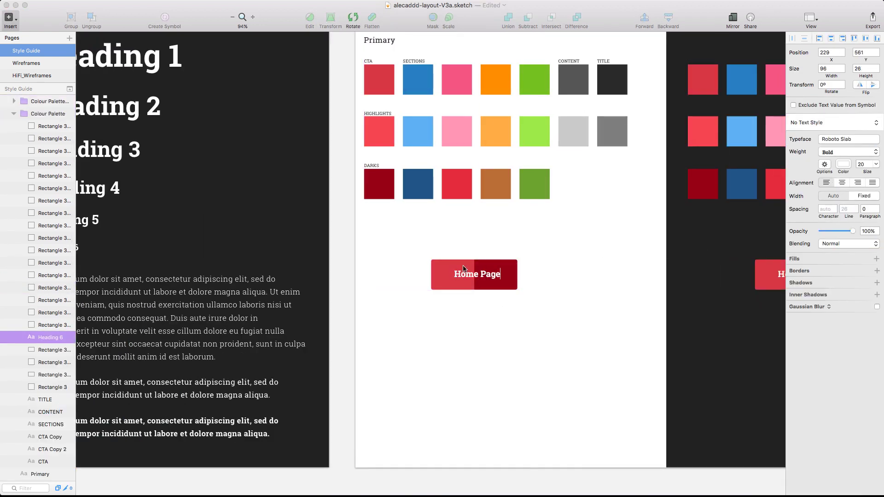
{"action": "double_click", "coordinate": [483, 275]}
{"action": "key", "text": "Escape"}
{"action": "scroll", "coordinate": [431, 264], "scroll_direction": "up", "scroll_amount": 5}
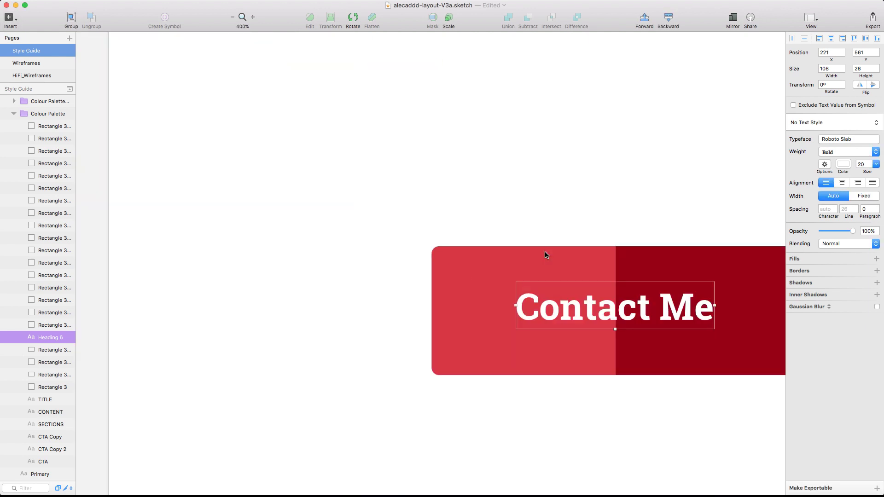
{"action": "left_click_drag", "start_coordinate": [583, 358], "coordinate": [579, 306]}
{"action": "key", "text": "super+0"}
Step: Name the button's group 'CTA test'
{"action": "left_click", "coordinate": [448, 304]}
{"action": "left_click", "coordinate": [394, 297]}
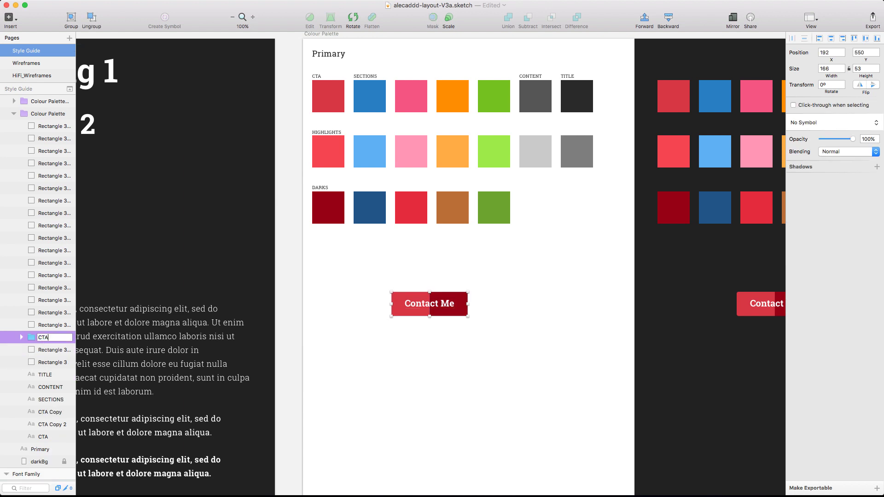
{"action": "type", "text": "test"}
{"action": "key", "text": "Return"}
{"action": "key", "text": "super+d"}
{"action": "left_click", "coordinate": [410, 341]}
Step: Duplicate the button, recolour the copy blue and light blue, and save
{"action": "key", "text": "ctrl+c"}
{"action": "left_click", "coordinate": [370, 96]}
{"action": "left_click", "coordinate": [449, 342]}
{"action": "left_click", "coordinate": [370, 152]}
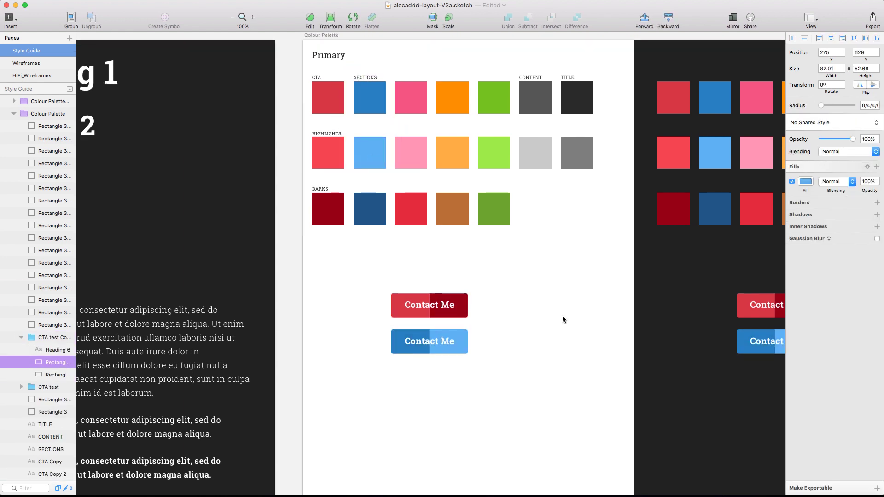
{"action": "key", "text": "super+s"}
{"action": "scroll", "coordinate": [567, 289], "scroll_direction": "down", "scroll_amount": 1}
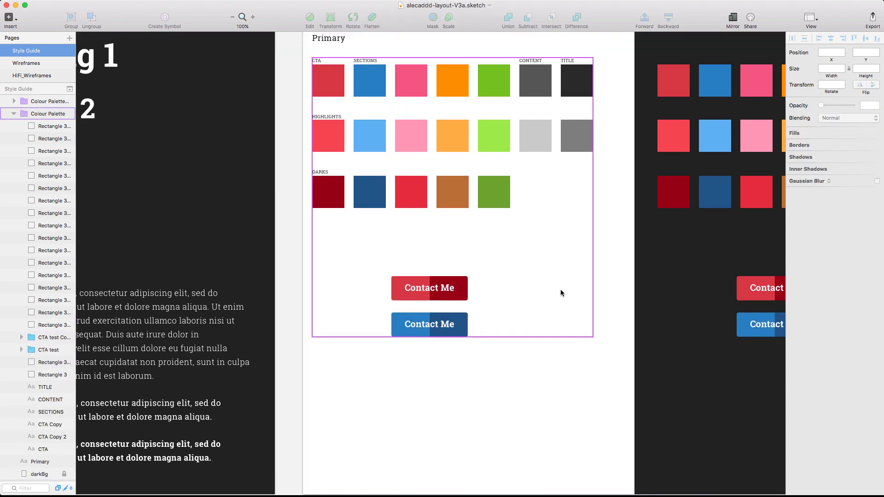
{"action": "left_click", "coordinate": [449, 288]}
{"action": "left_click", "coordinate": [529, 214]}
{"action": "scroll", "coordinate": [518, 404], "scroll_direction": "up", "scroll_amount": 3}
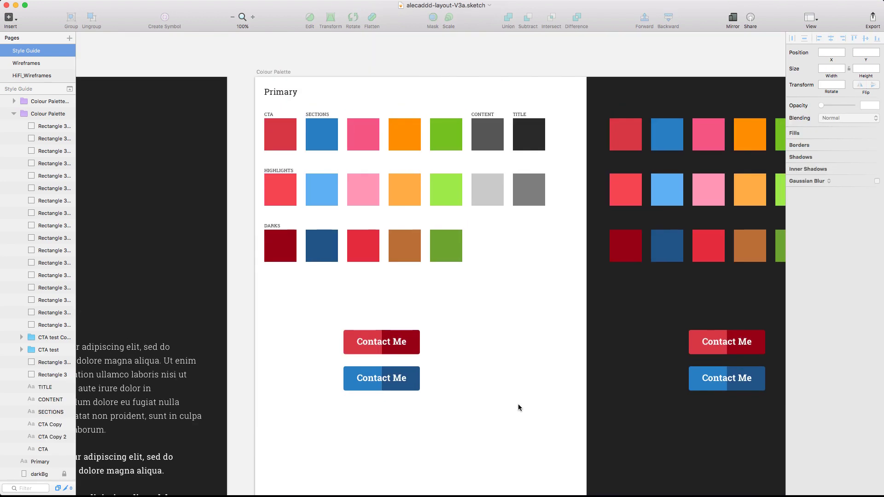
Step: Duplicate the five primary swatches below the test buttons
{"action": "scroll", "coordinate": [518, 404], "scroll_direction": "right", "scroll_amount": 5}
{"action": "scroll", "coordinate": [368, 276], "scroll_direction": "left", "scroll_amount": 4}
{"action": "left_click", "coordinate": [252, 142]}
{"action": "left_click", "coordinate": [293, 133], "text": "shift"}
{"action": "left_click", "coordinate": [334, 134], "text": "shift"}
{"action": "left_click", "coordinate": [376, 134], "text": "shift"}
{"action": "left_click", "coordinate": [410, 118], "text": "shift"}
{"action": "scroll", "coordinate": [410, 118], "scroll_direction": "down", "scroll_amount": 5}
{"action": "left_click_drag", "start_coordinate": [410, 114], "coordinate": [539, 425]}
Step: Butt the five copies together, group them, and enlarge the group to about 630 by 184
{"action": "left_click_drag", "start_coordinate": [309, 364], "coordinate": [296, 365]}
{"action": "left_click_drag", "start_coordinate": [402, 355], "coordinate": [375, 355]}
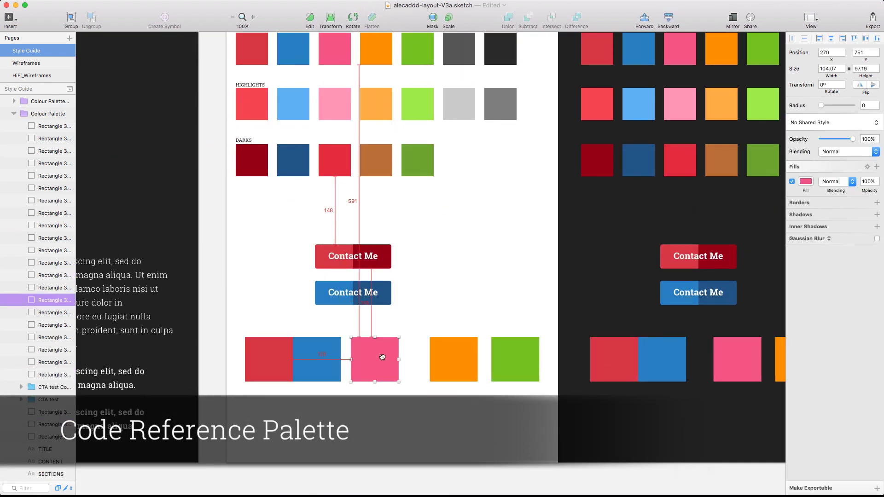
{"action": "left_click_drag", "start_coordinate": [453, 359], "coordinate": [412, 360]}
{"action": "left_click_drag", "start_coordinate": [513, 355], "coordinate": [450, 355]}
{"action": "left_click", "coordinate": [269, 359]}
{"action": "key", "text": "cmd+g"}
{"action": "left_click_drag", "start_coordinate": [485, 382], "coordinate": [535, 422]}
{"action": "left_click_drag", "start_coordinate": [395, 376], "coordinate": [395, 387]}
{"action": "left_click", "coordinate": [494, 303]}
Step: Paste a text label onto the red block and make it read '#D83744'
{"action": "scroll", "coordinate": [497, 359], "scroll_direction": "down", "scroll_amount": 4}
{"action": "scroll", "coordinate": [498, 359], "scroll_direction": "right", "scroll_amount": 6}
{"action": "scroll", "coordinate": [503, 423], "scroll_direction": "left", "scroll_amount": 1}
{"action": "double_click", "coordinate": [147, 310]}
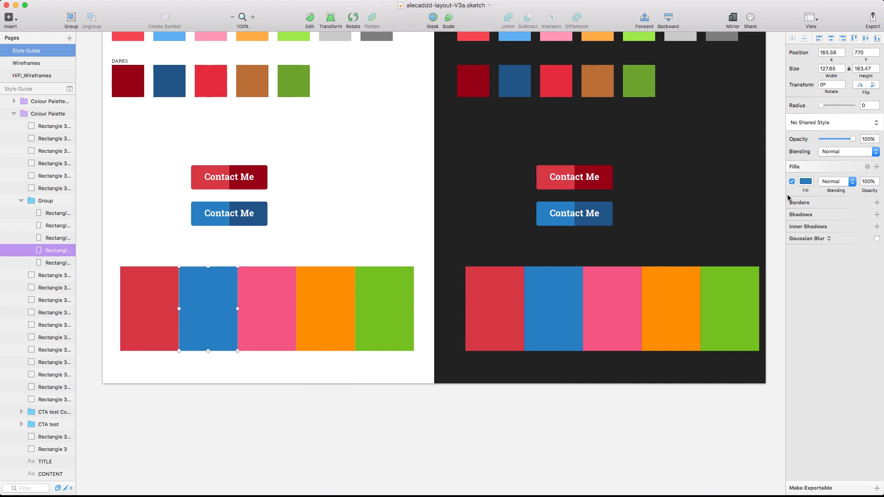
{"action": "left_click", "coordinate": [144, 321]}
{"action": "key", "text": "cmd+v"}
{"action": "left_click", "coordinate": [157, 328]}
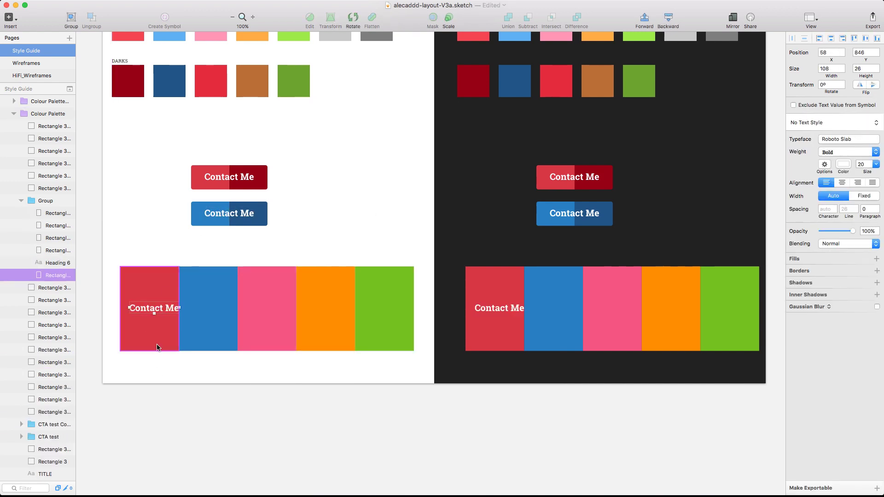
{"action": "double_click", "coordinate": [152, 308]}
{"action": "type", "text": "#D83744"}
Step: Copy the label onto the blue block with its hex code #287EC3
{"action": "left_click_drag", "start_coordinate": [157, 310], "coordinate": [197, 312]}
{"action": "key", "text": "ctrl+alt+cmd+Up"}
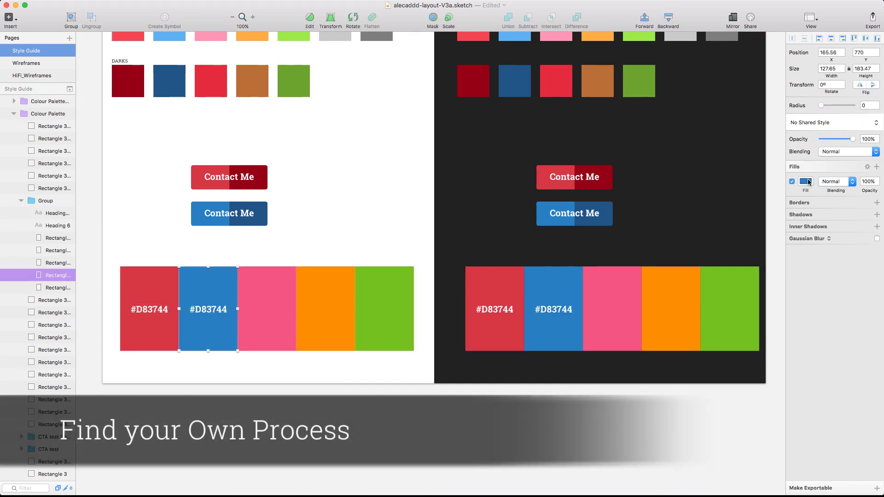
{"action": "left_click", "coordinate": [212, 313]}
{"action": "double_click", "coordinate": [212, 313]}
{"action": "key", "text": "cmd+v"}
{"action": "key", "text": "Escape"}
Step: Label the pink, orange and green blocks #F55683, #FF8E00 and #74C020, then save
{"action": "key", "text": "super+d"}
{"action": "left_click", "coordinate": [267, 309]}
{"action": "double_click", "coordinate": [267, 309]}
{"action": "key", "text": "super+v"}
{"action": "left_click", "coordinate": [384, 332]}
{"action": "left_click", "coordinate": [806, 181]}
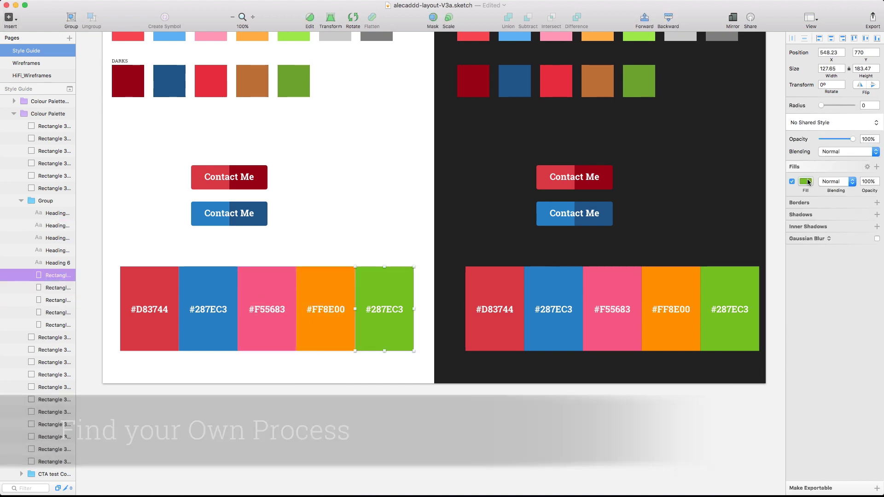
{"action": "left_click", "coordinate": [798, 300]}
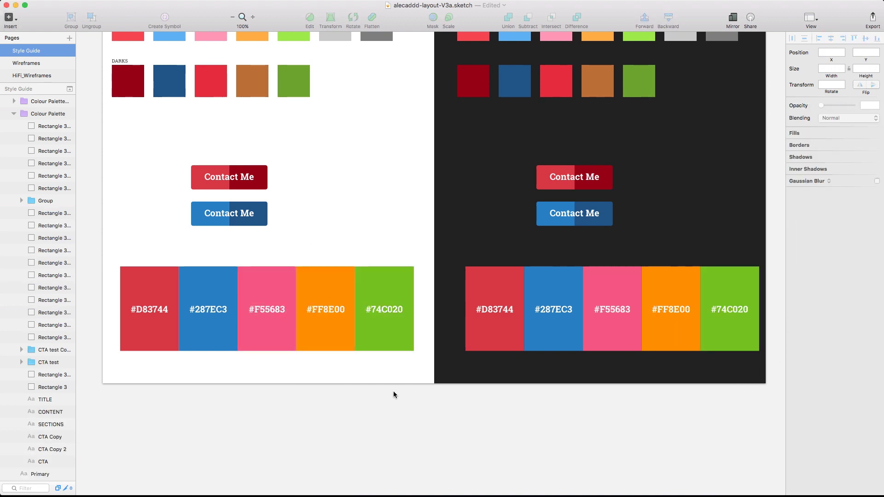
{"action": "key", "text": "super+s"}
{"action": "key", "text": "super+1"}
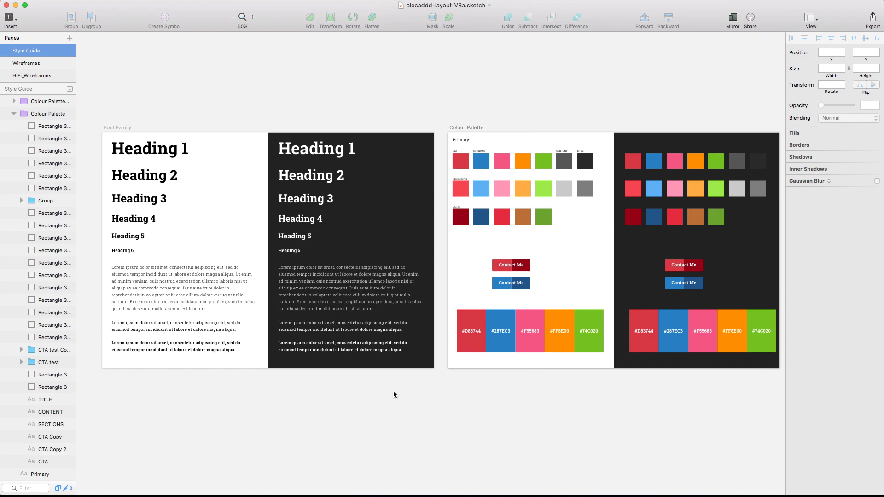
Step: Darken the CONTENT swatch fill to #333 and the TITLE swatch to #111
{"action": "scroll", "coordinate": [481, 374], "scroll_direction": "right", "scroll_amount": 5}
{"action": "key", "text": "super+0"}
{"action": "scroll", "coordinate": [482, 374], "scroll_direction": "right", "scroll_amount": 15}
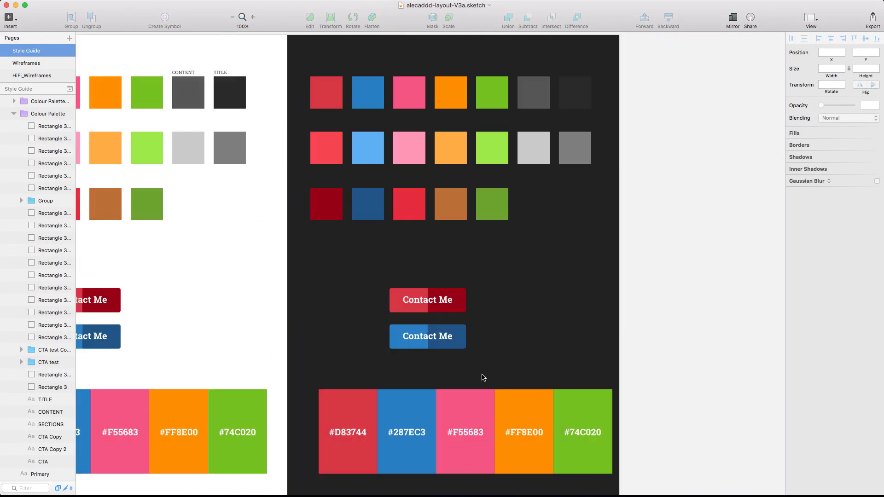
{"action": "scroll", "coordinate": [482, 377], "scroll_direction": "left", "scroll_amount": 7}
{"action": "scroll", "coordinate": [482, 378], "scroll_direction": "down", "scroll_amount": 3}
{"action": "scroll", "coordinate": [482, 377], "scroll_direction": "up", "scroll_amount": 3}
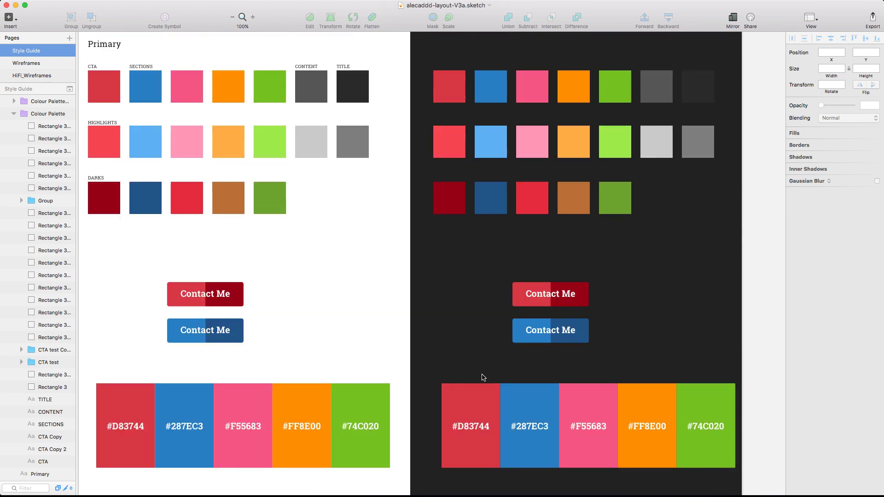
{"action": "left_click", "coordinate": [311, 86]}
{"action": "left_click", "coordinate": [806, 181]}
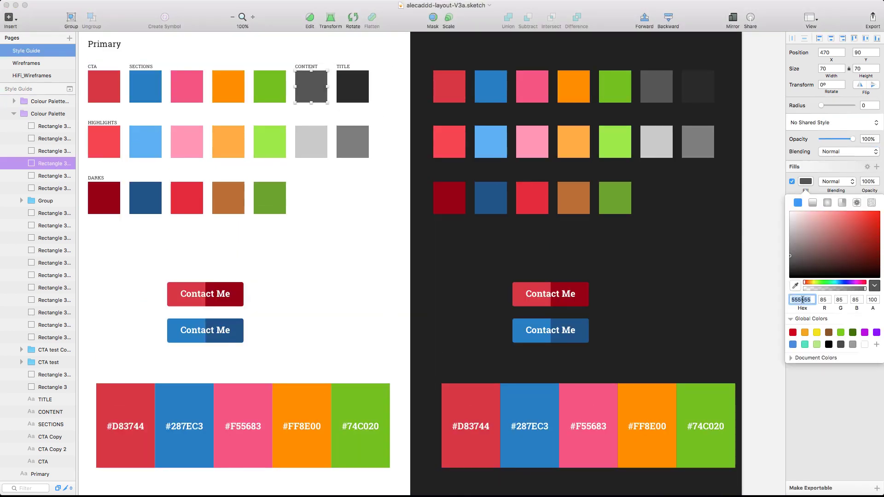
{"action": "type", "text": "333"}
{"action": "key", "text": "Return"}
{"action": "type", "text": "111"}
{"action": "key", "text": "Return"}
{"action": "left_click", "coordinate": [371, 244]}
Step: Duplicate the Contact Me buttons beside the originals and recolour the copies' right halves from the palette
{"action": "scroll", "coordinate": [367, 239], "scroll_direction": "up", "scroll_amount": 2}
{"action": "scroll", "coordinate": [366, 243], "scroll_direction": "left", "scroll_amount": 3}
{"action": "double_click", "coordinate": [321, 390]}
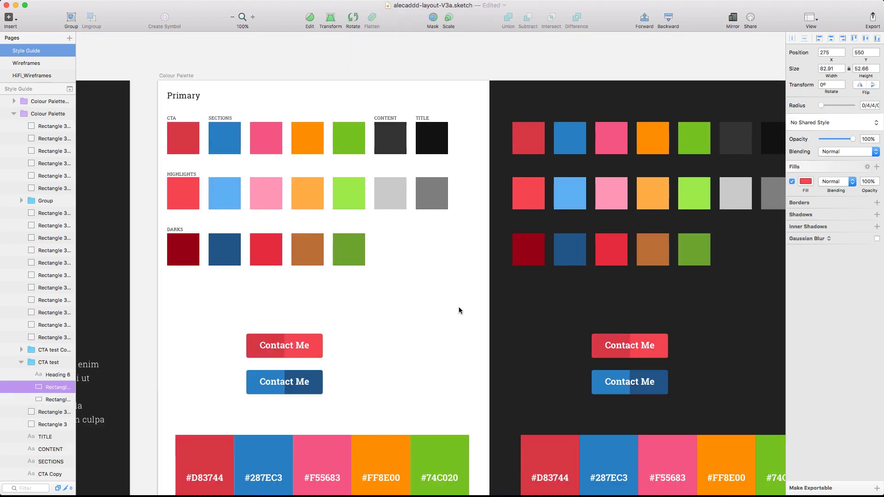
{"action": "left_click_drag", "start_coordinate": [285, 345], "coordinate": [350, 332]}
{"action": "key", "text": "ctrl+c"}
{"action": "left_click", "coordinate": [227, 252]}
{"action": "left_click", "coordinate": [454, 280]}
{"action": "scroll", "coordinate": [454, 280], "scroll_direction": "down", "scroll_amount": 2}
{"action": "scroll", "coordinate": [454, 280], "scroll_direction": "left", "scroll_amount": 3}
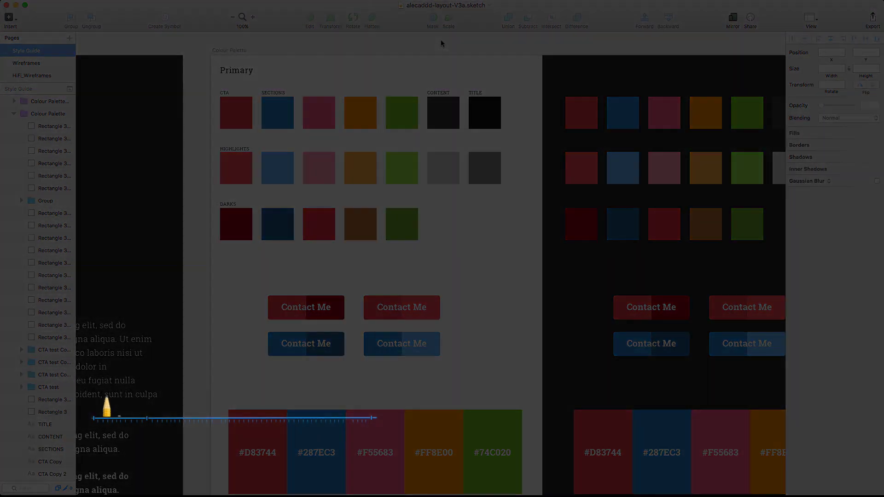